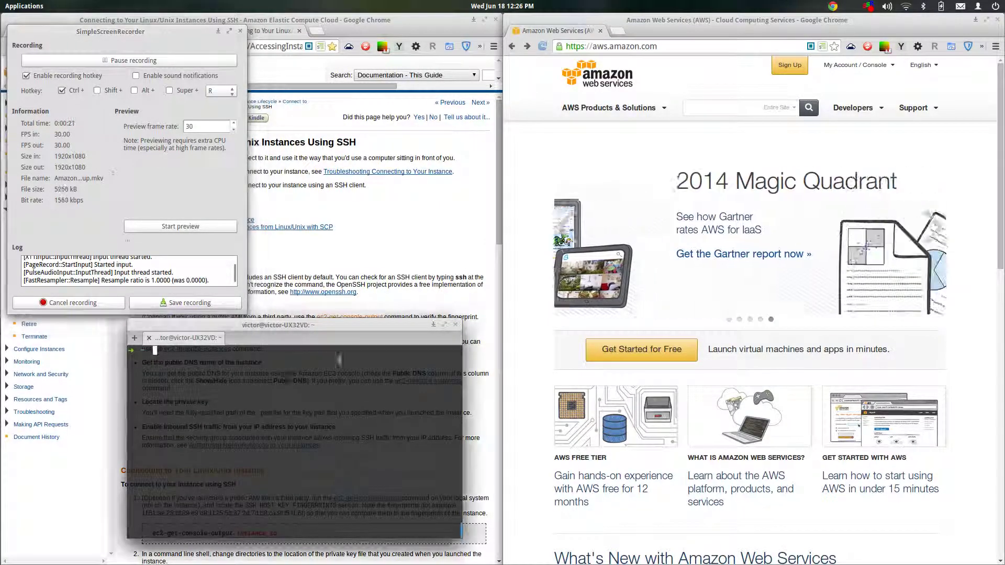
mouse_move(310, 326)
mouse_down()
mouse_move(323, 328)
mouse_move(244, 322)
mouse_move(314, 332)
mouse_up()
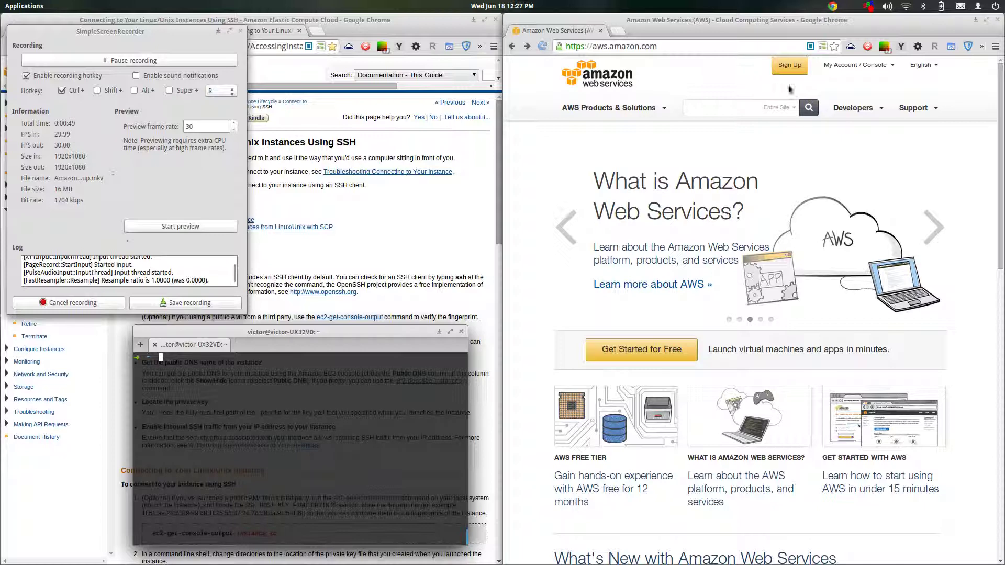
Step: Open the AWS Management Console and sign in with the existing account as a returning user
click(878, 67)
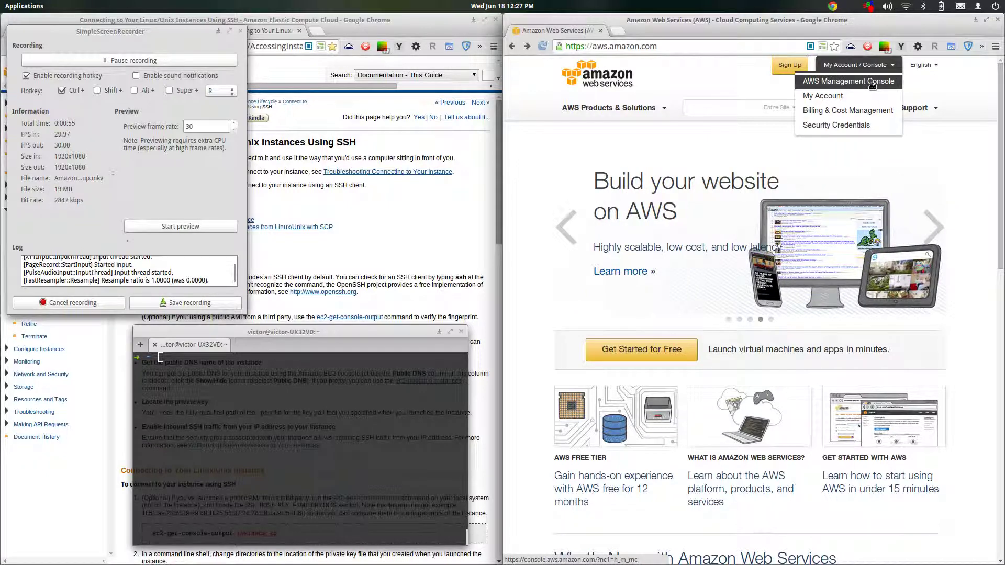
click(872, 82)
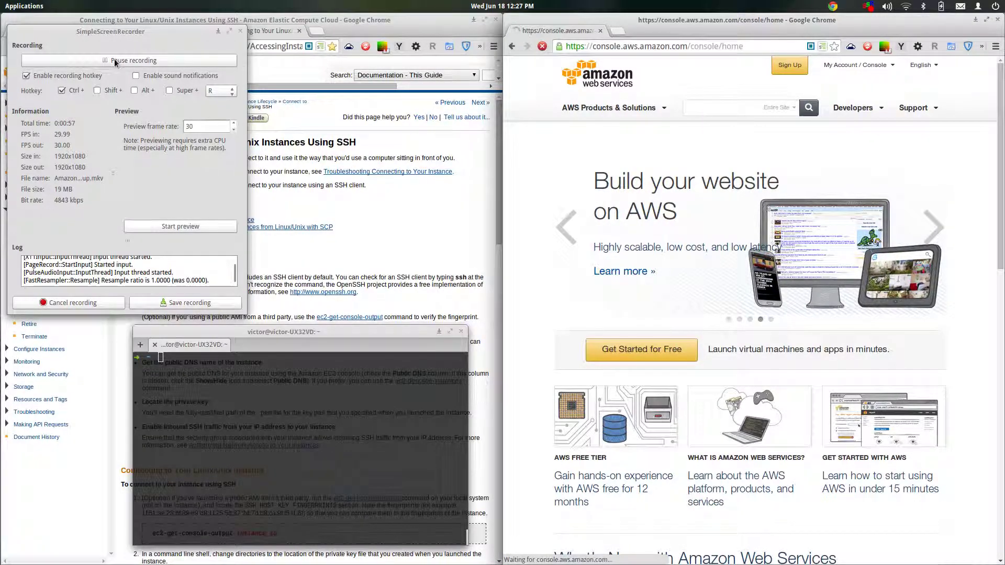
click(114, 59)
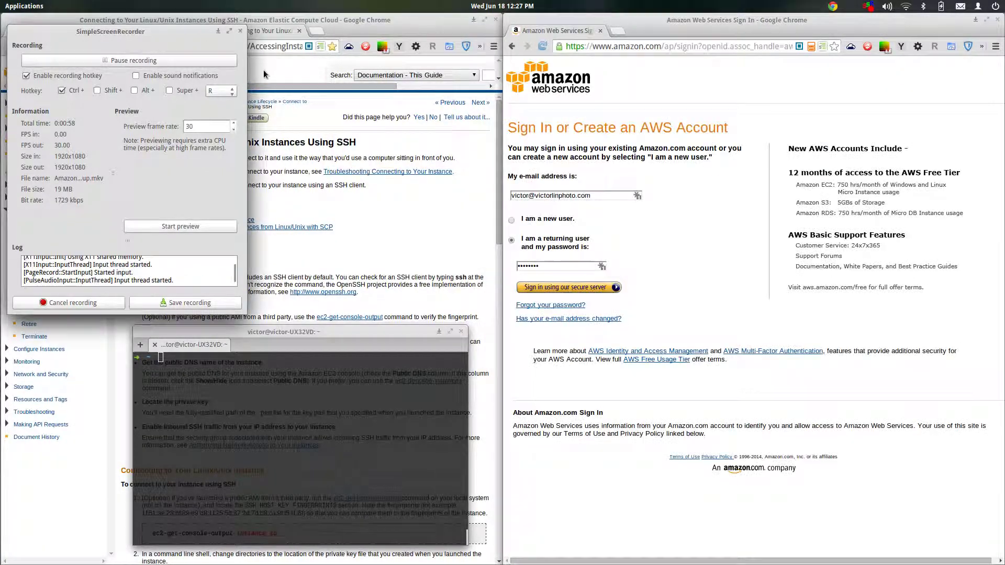
click(571, 288)
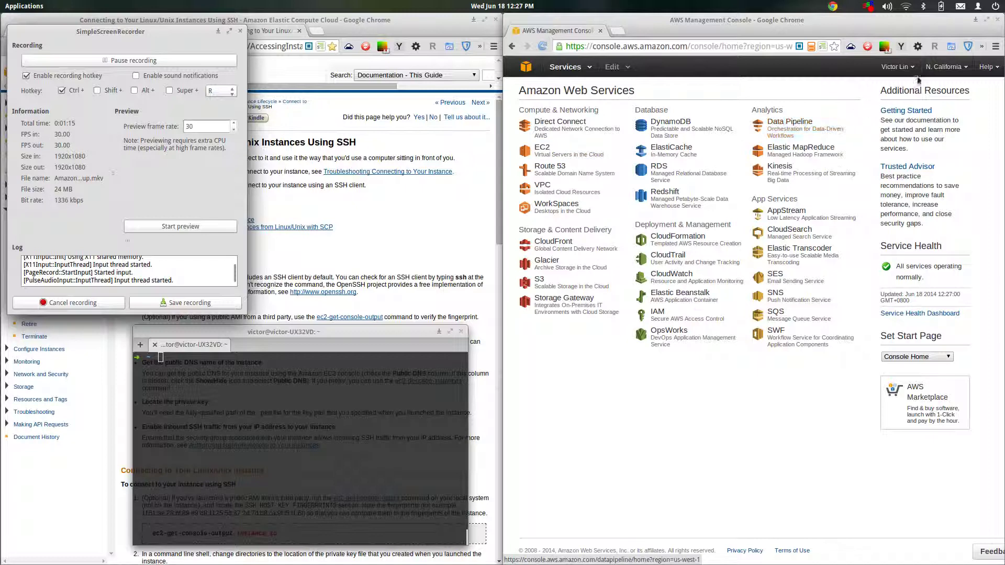
Step: Switch the console region to Asia Pacific (Singapore) and back to US West (N. California)
click(966, 69)
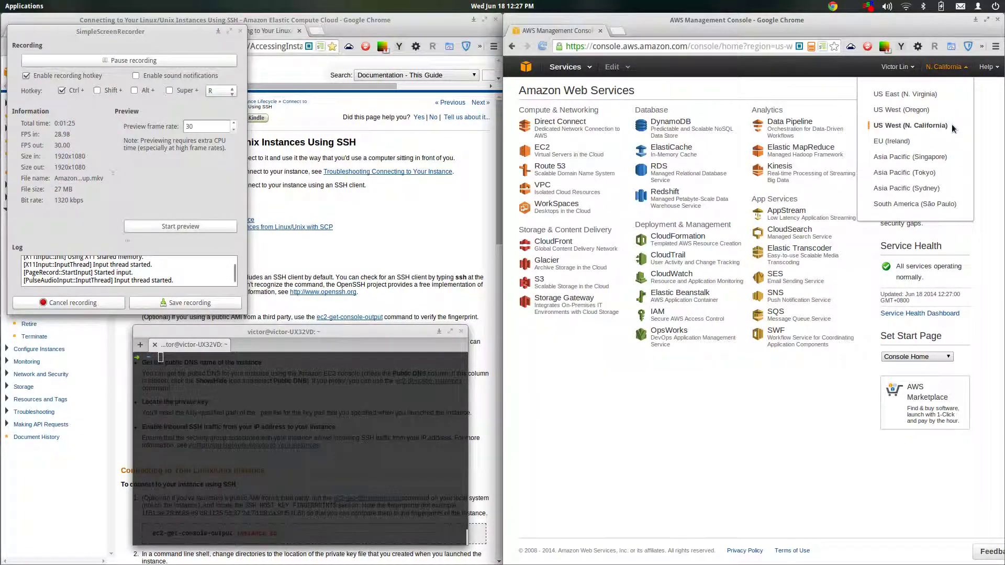
click(905, 160)
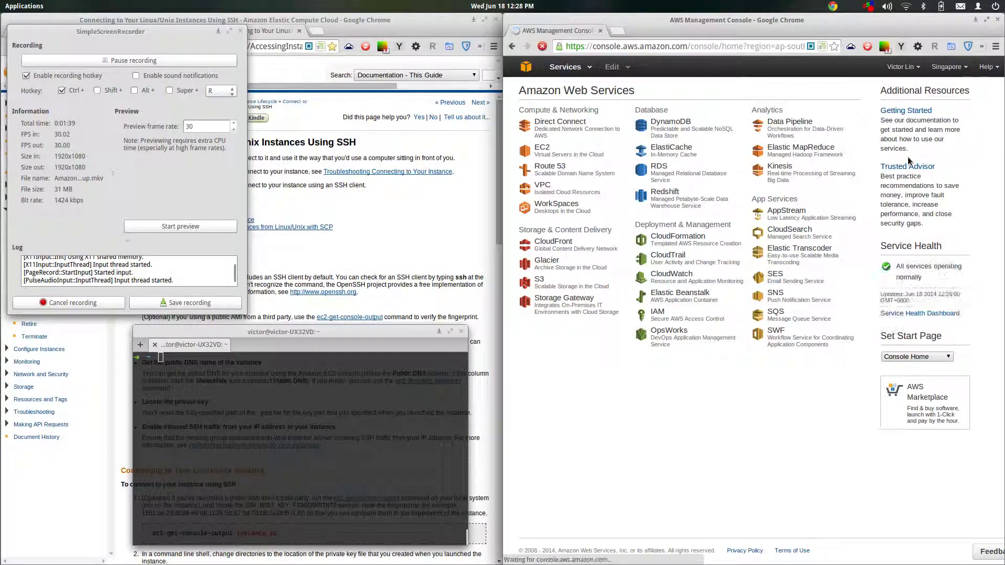
click(957, 68)
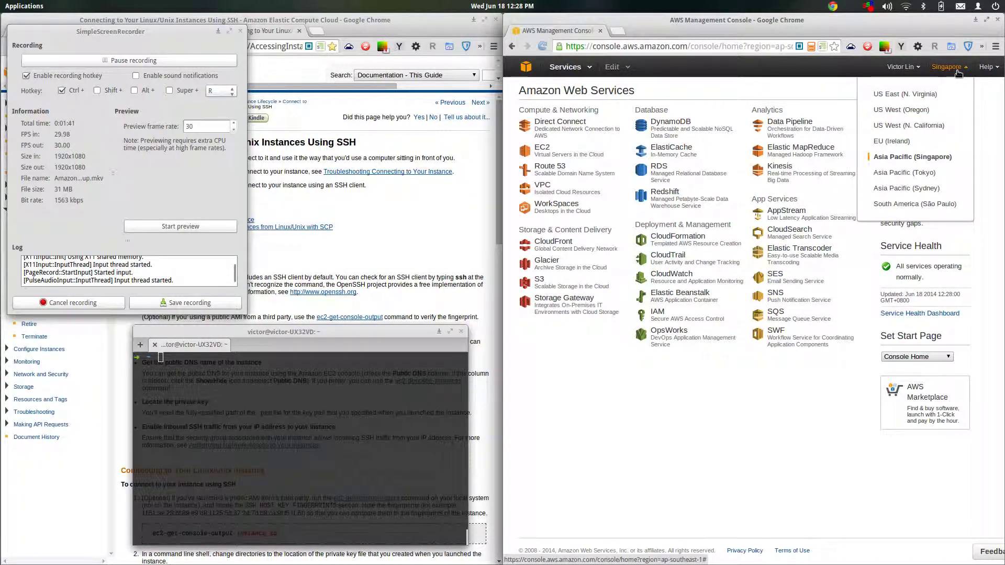
click(926, 126)
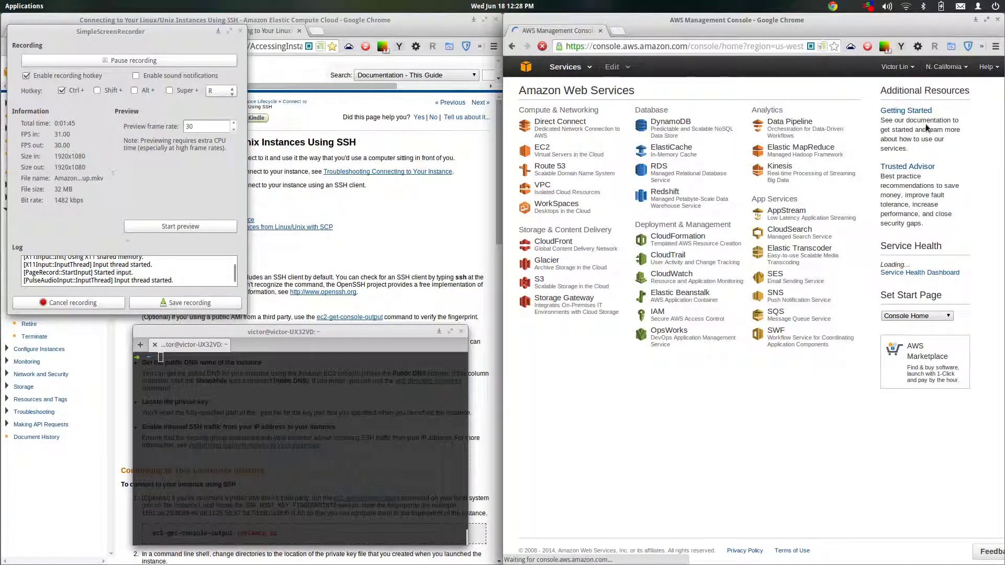
Step: Open the EC2 service in a maximized browser window and start launching a new instance
click(538, 155)
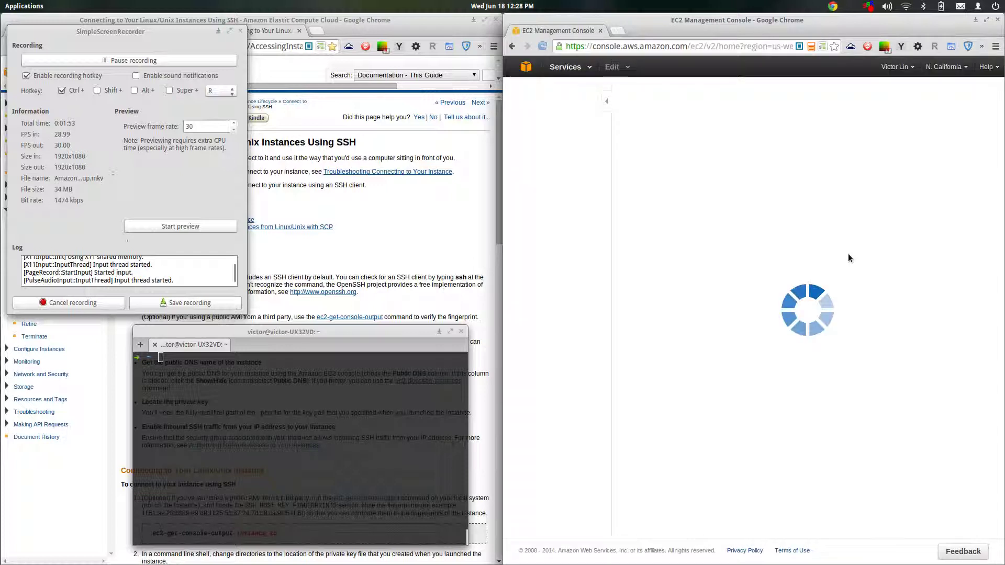
double_click(893, 22)
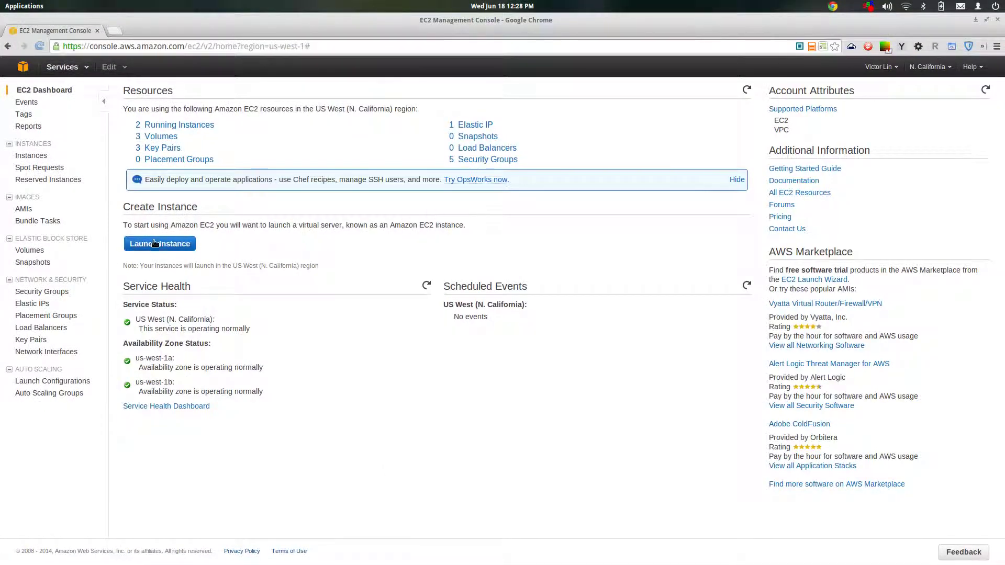
click(154, 244)
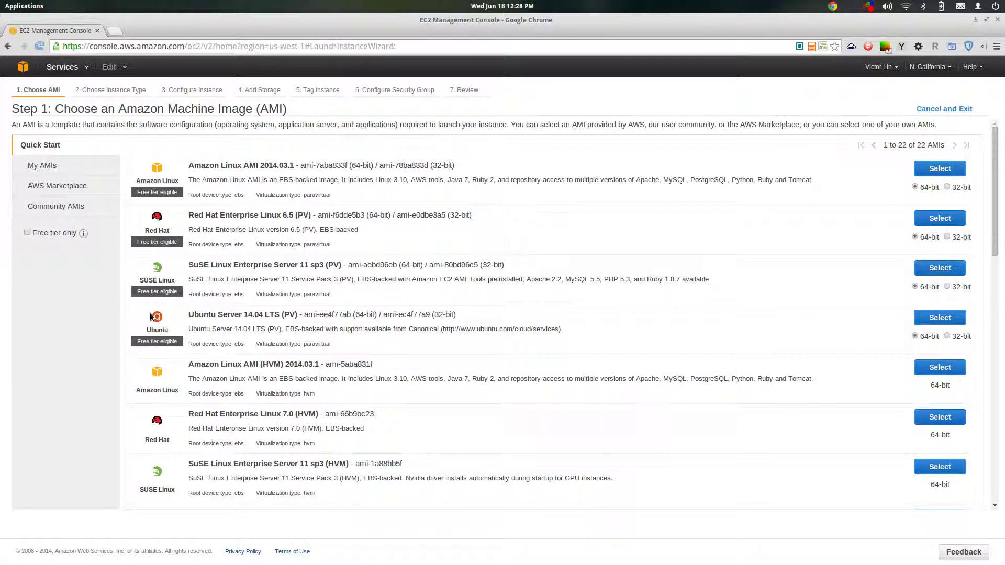
Step: Choose the 64-bit Ubuntu Server 14.04 LTS (PV) image and the General purpose m1.small instance type
double_click(157, 330)
click(941, 319)
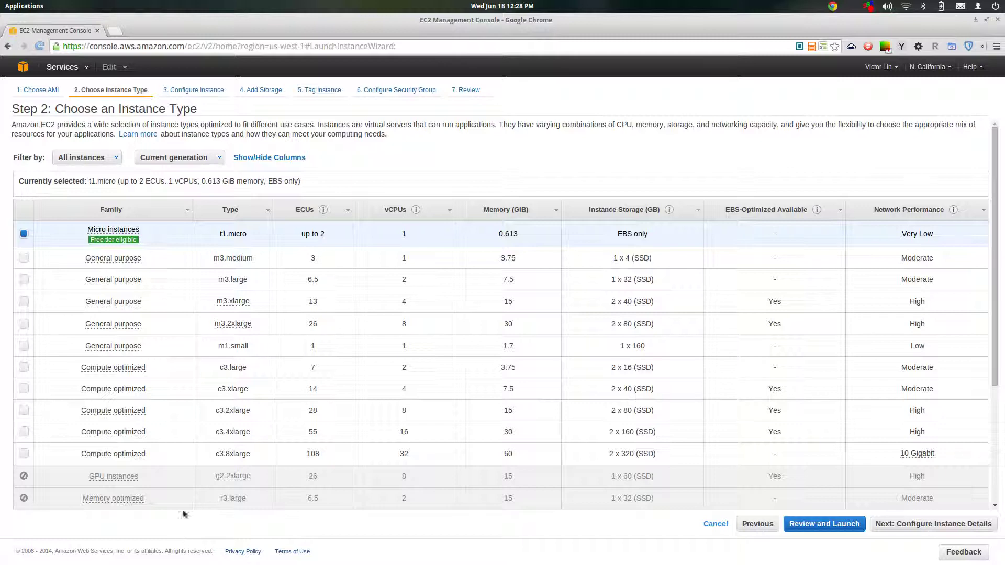
mouse_move(98, 226)
click(23, 348)
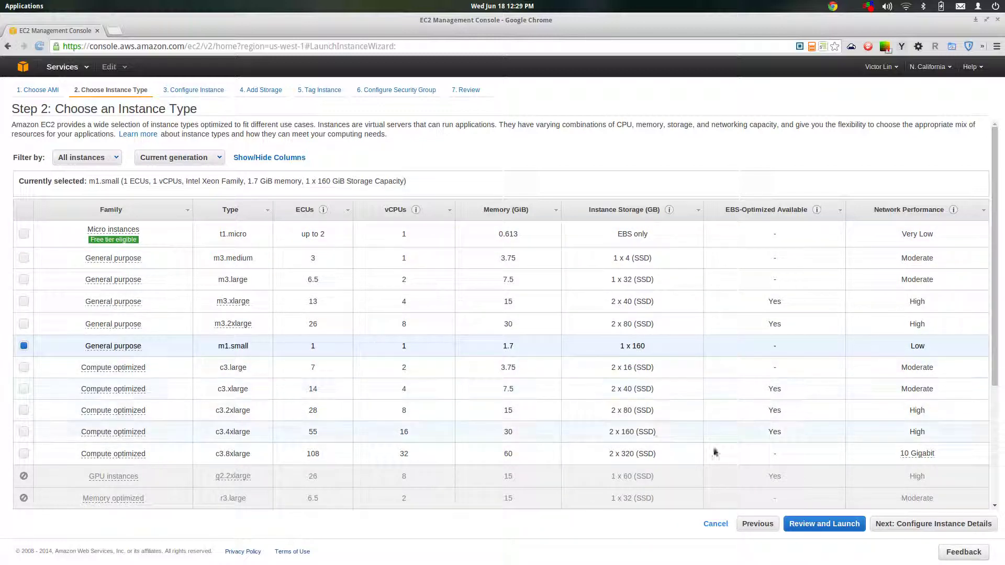
Step: Accept the default instance details, storage and tags, and proceed to the security group configuration
click(938, 525)
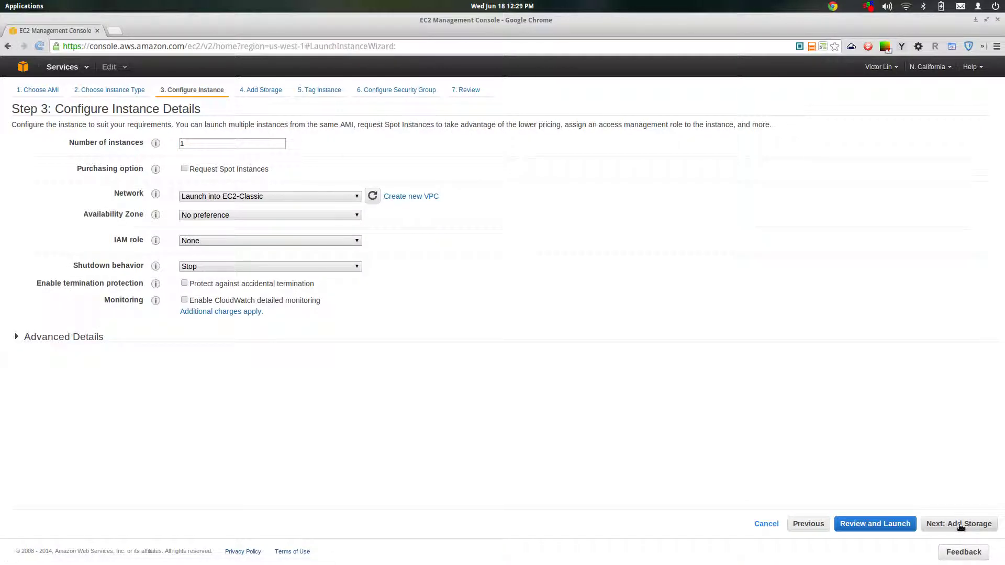
click(960, 527)
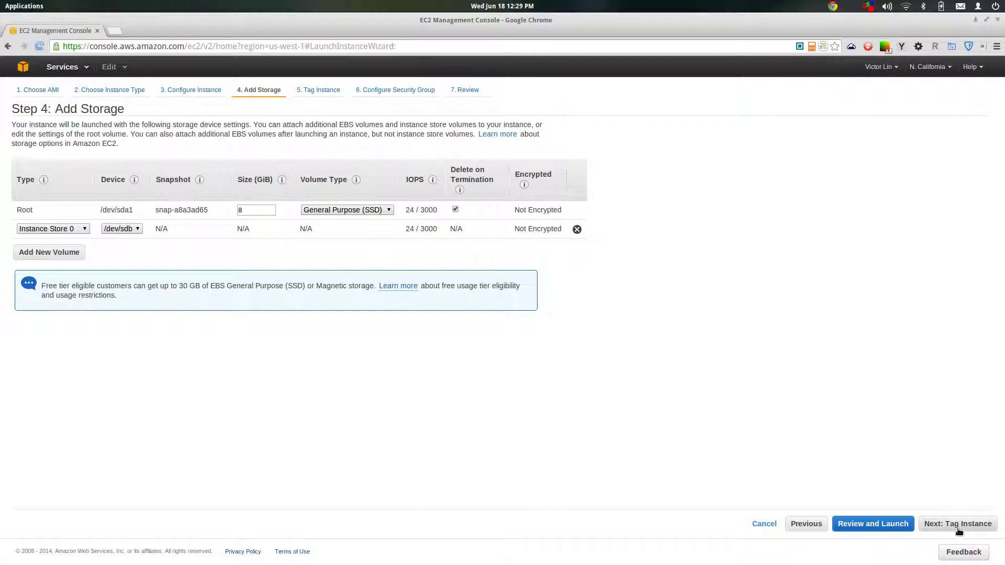
click(959, 530)
click(959, 530)
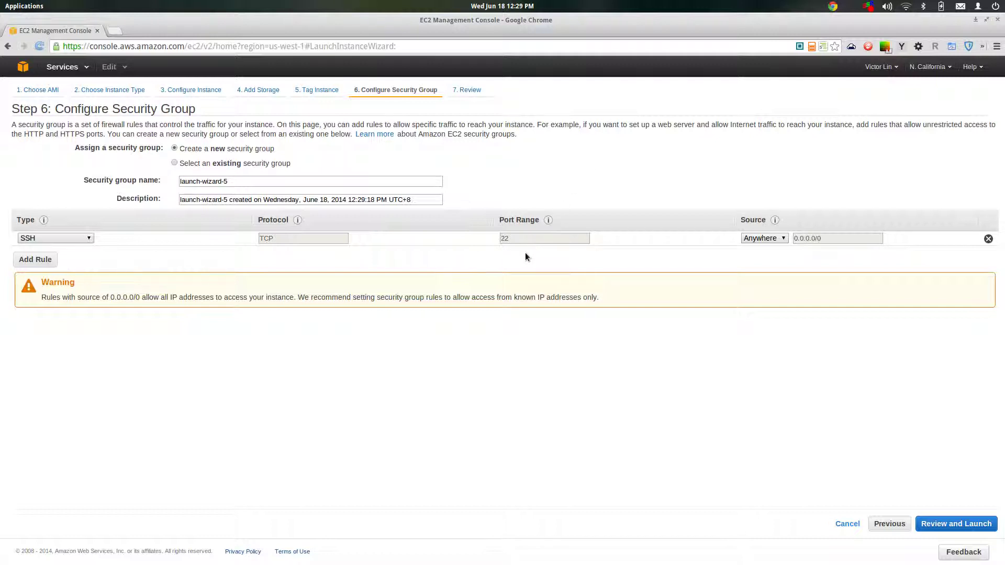
Step: Add an HTTP rule to the new security group alongside the SSH rule
click(434, 46)
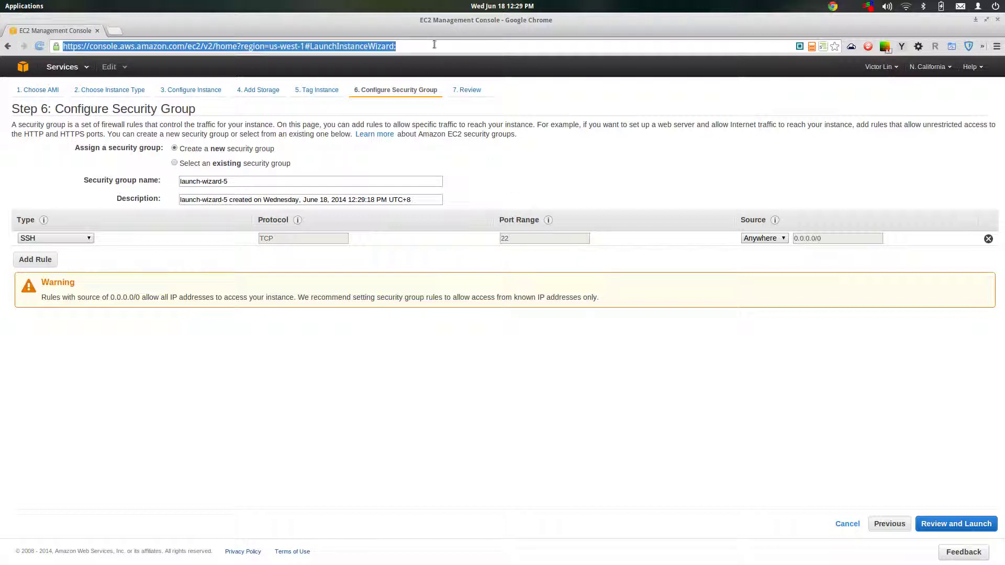
click(559, 126)
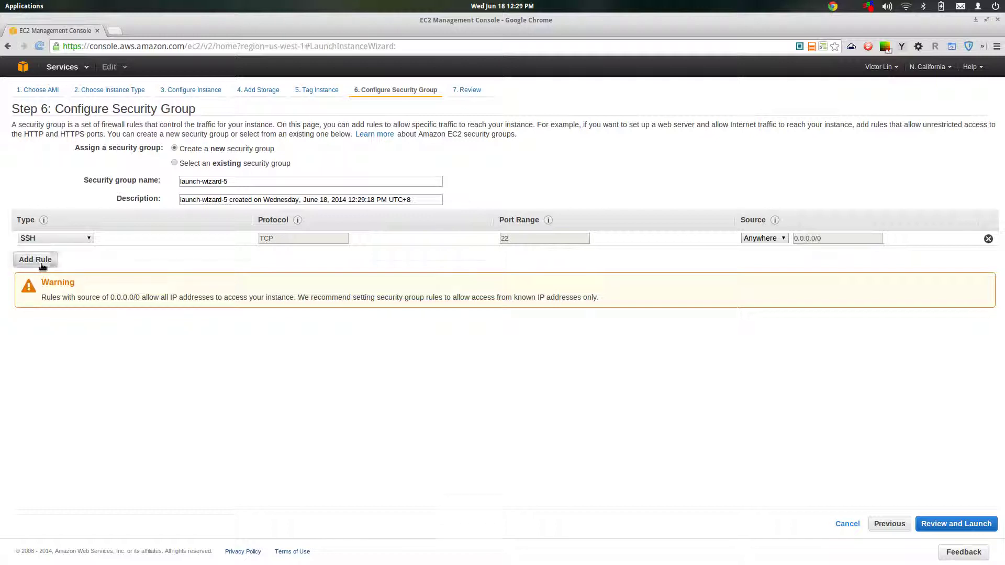
click(27, 264)
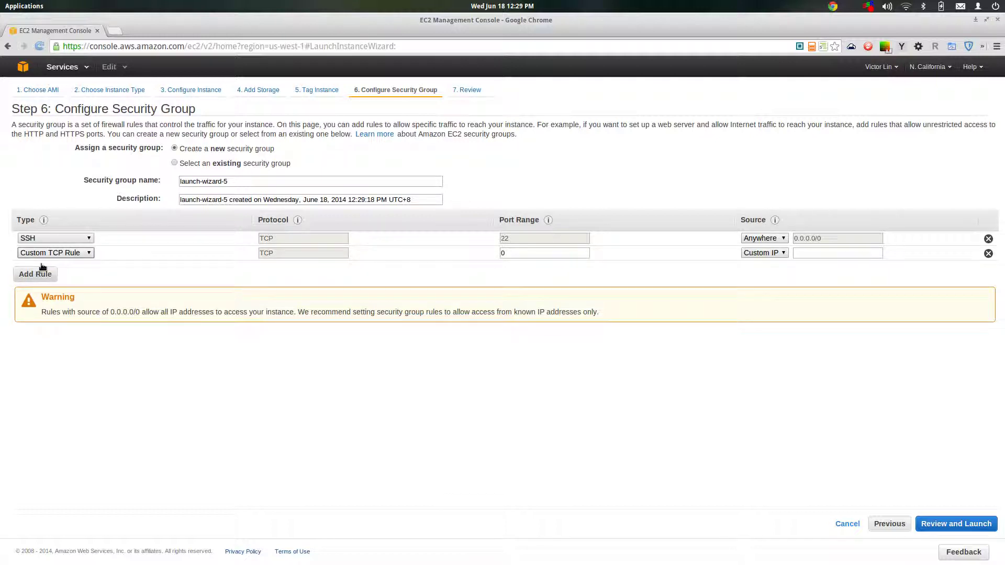
click(89, 253)
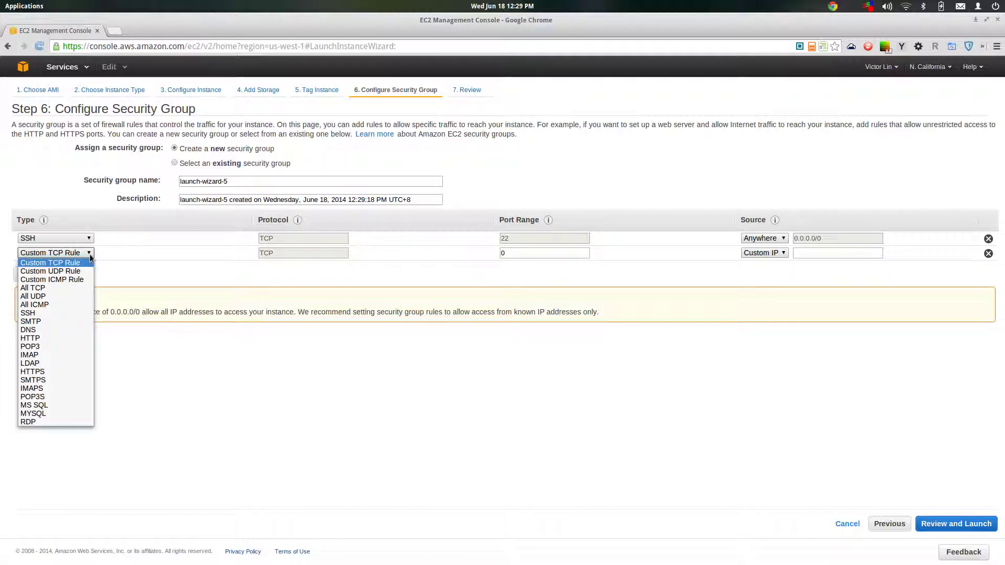
click(84, 339)
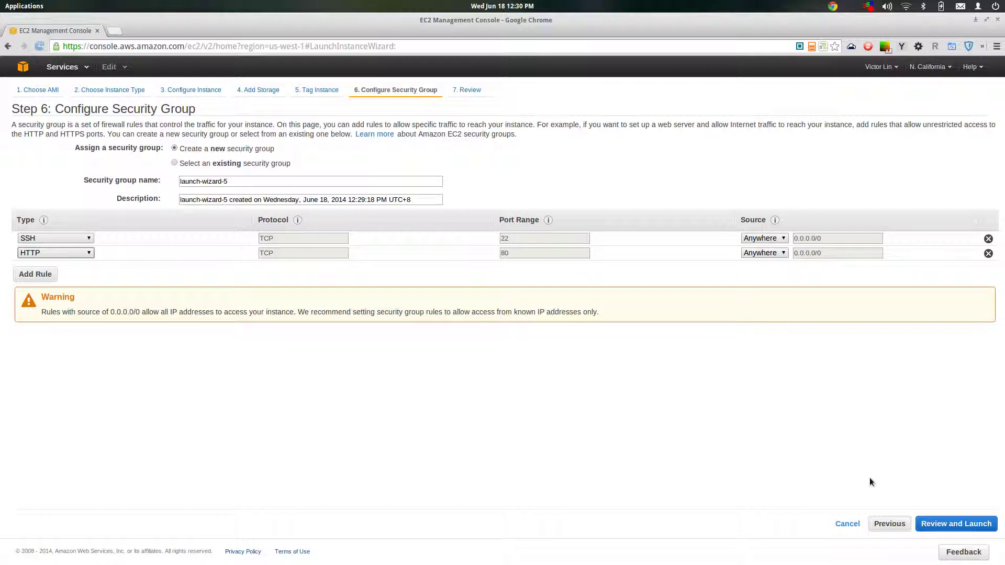
Step: Review the instance configuration and launch it to bring up the key pair selection
click(964, 523)
scroll(891, 434, down, 2)
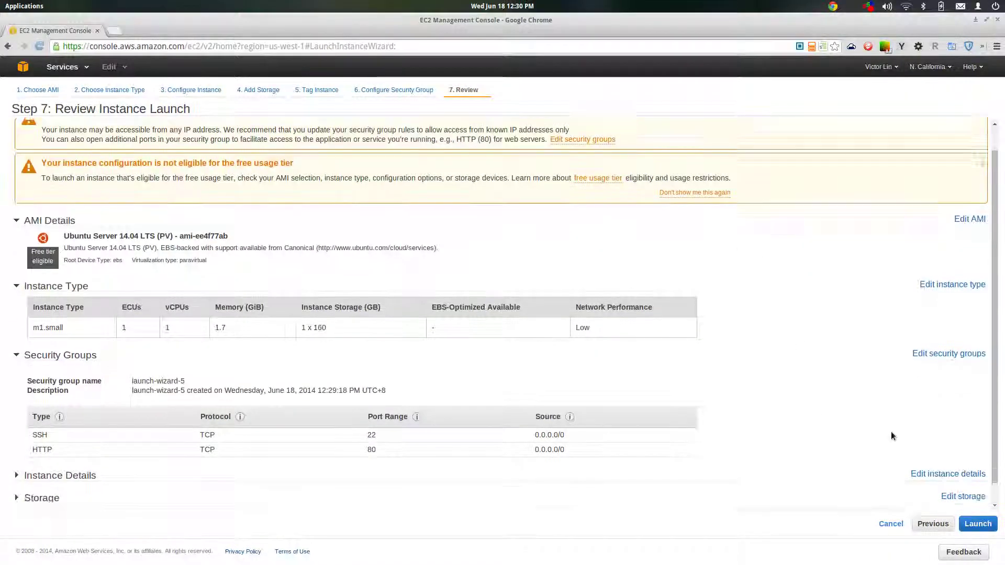
click(987, 531)
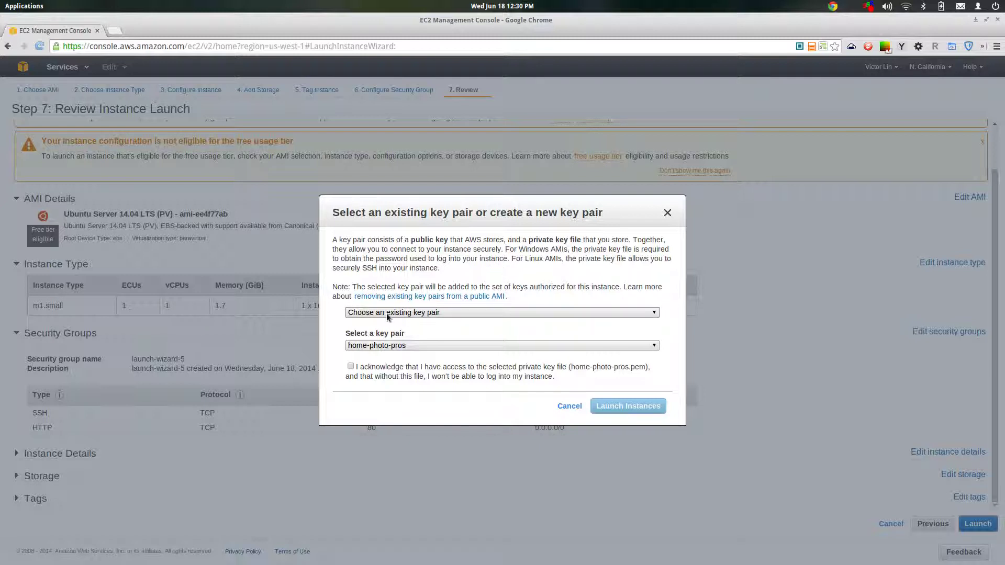
click(503, 313)
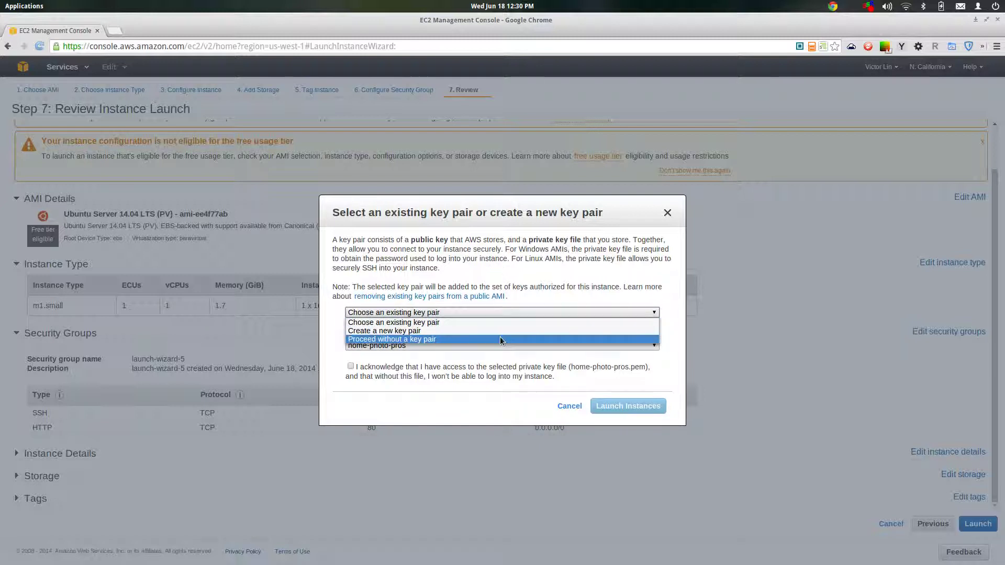
click(501, 338)
click(498, 312)
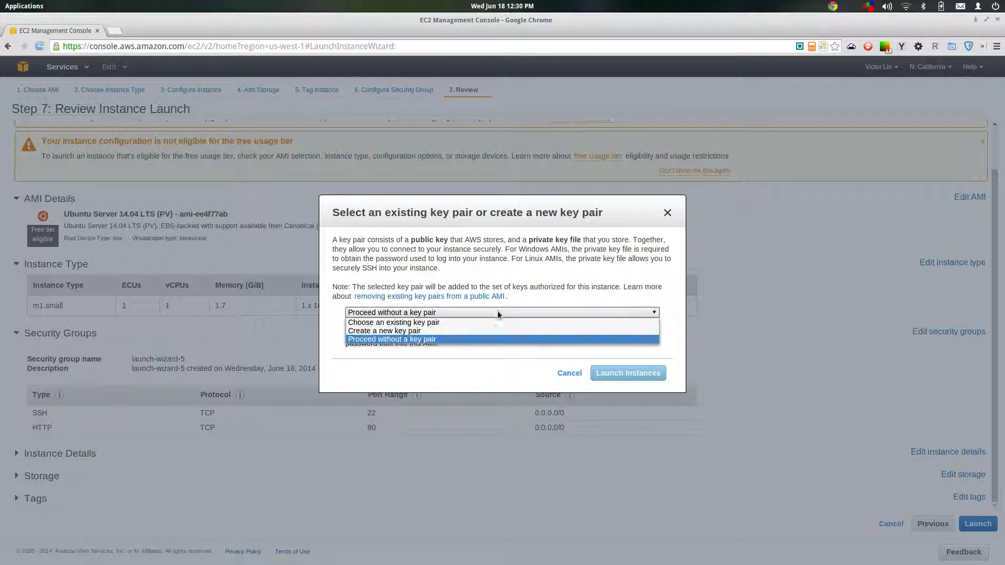
click(495, 323)
Step: Create a new key pair named my-websites-key and download its private key file
click(496, 312)
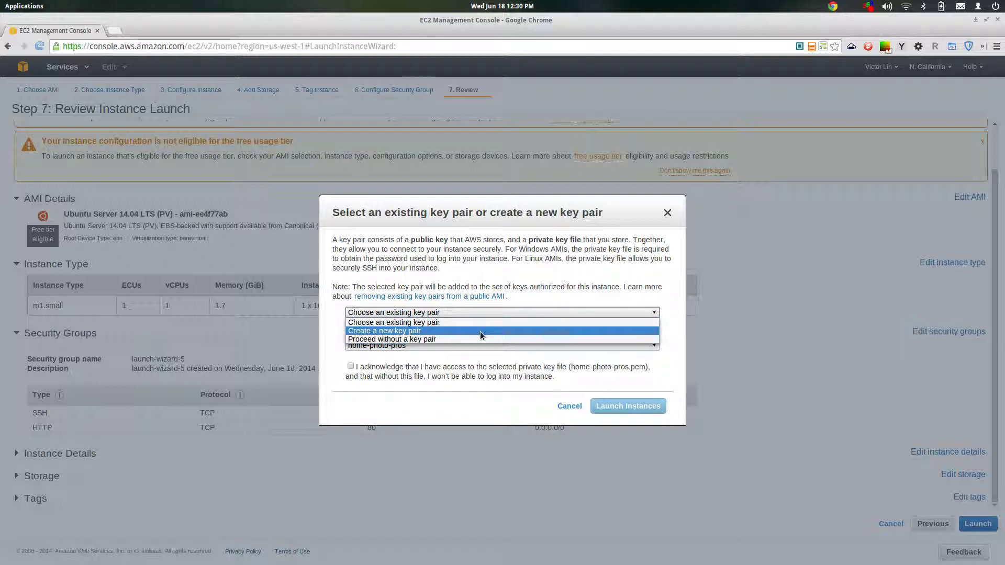
click(507, 332)
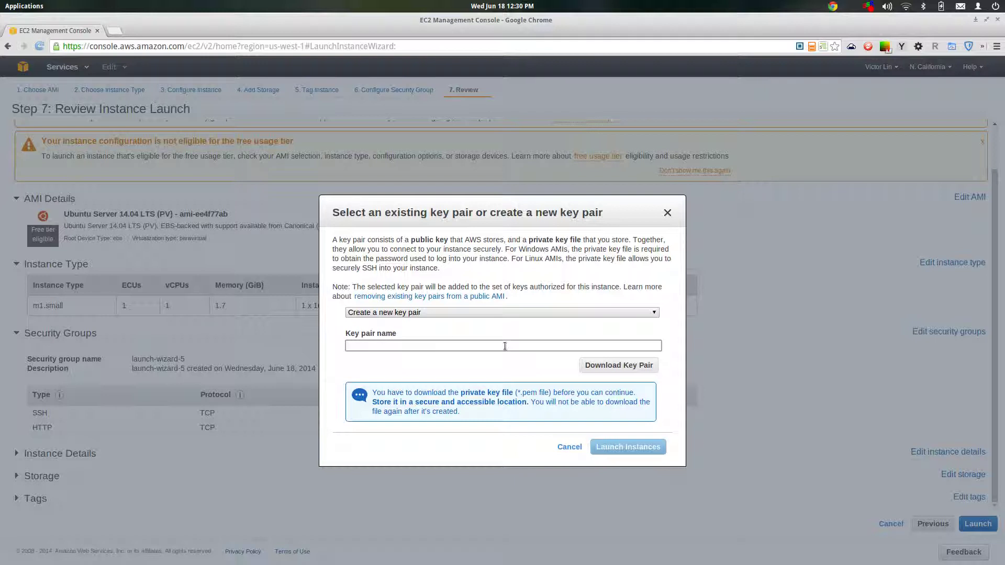
text(my-websites-key)
drag(460, 412, 339, 386)
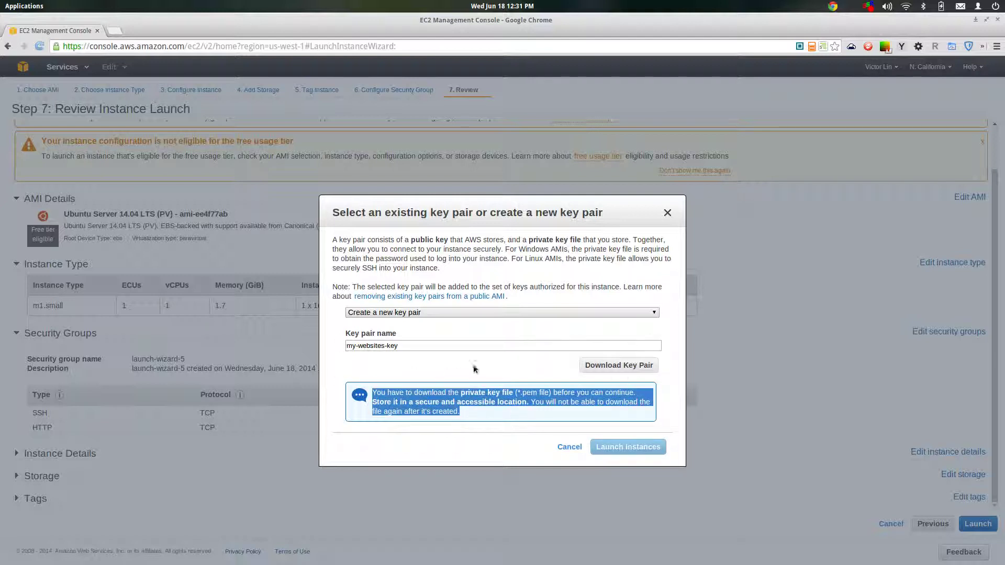
click(500, 360)
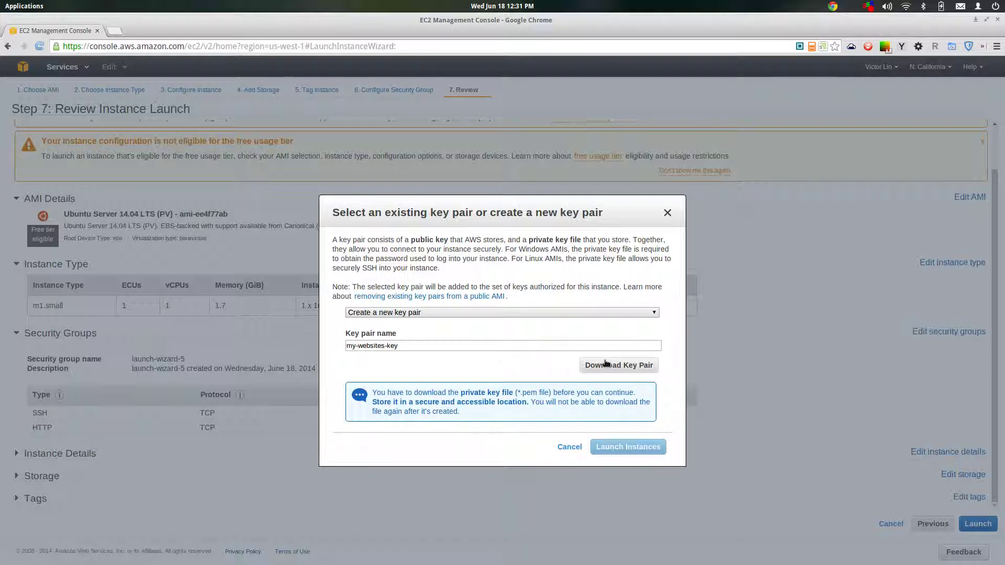
click(621, 369)
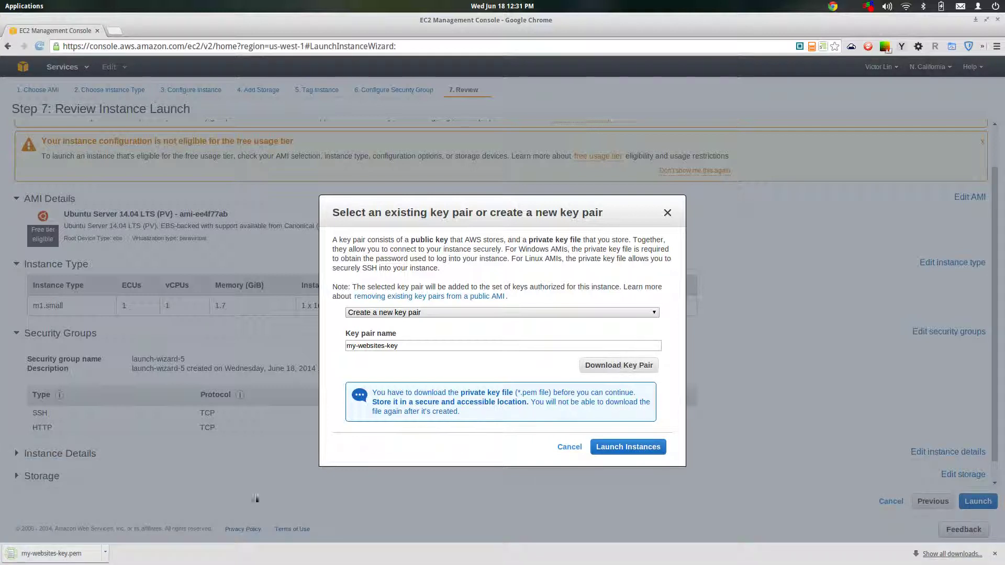
Step: Show the downloaded my-websites-key.pem file in the Downloads folder of the file manager
click(108, 554)
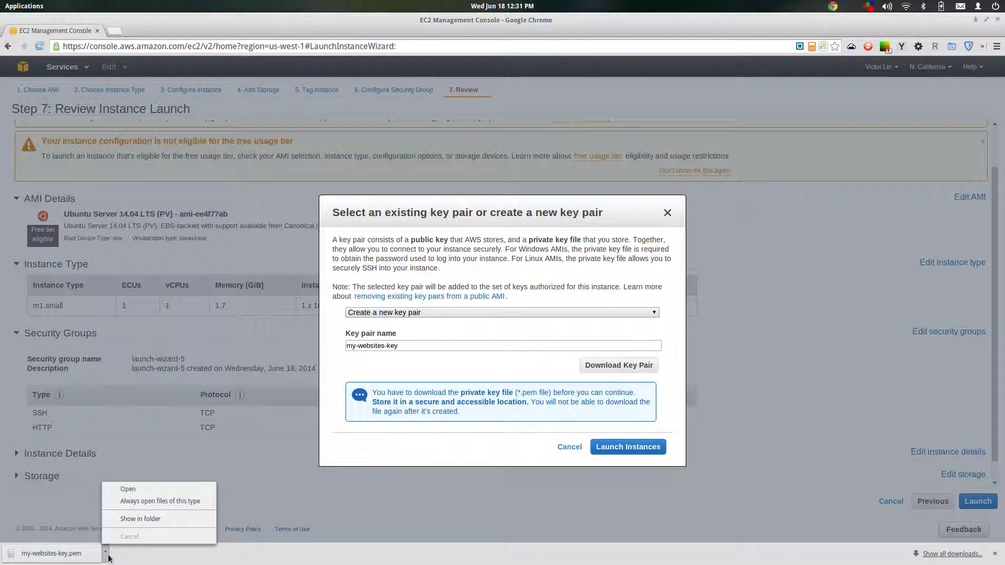
click(137, 520)
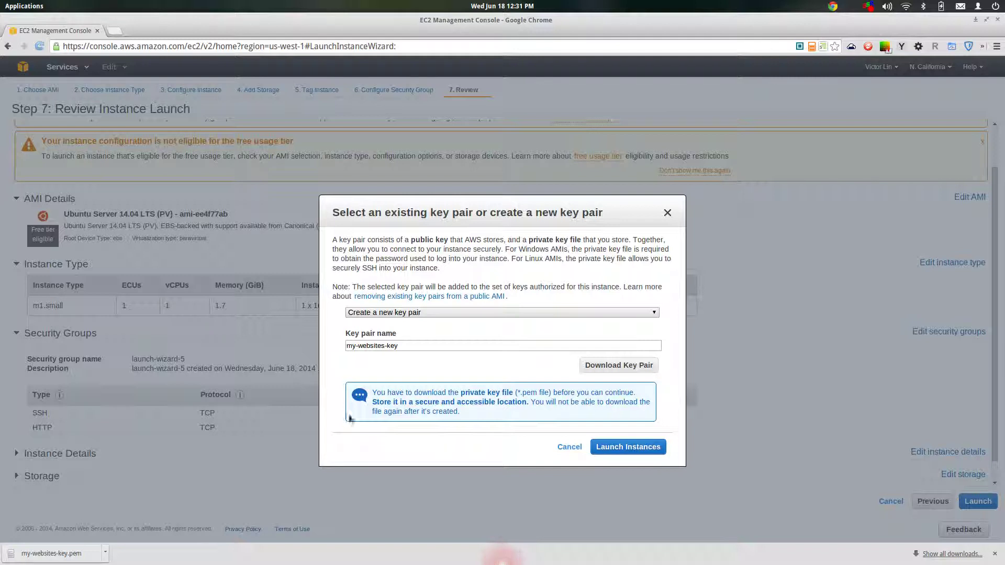
mouse_move(482, 556)
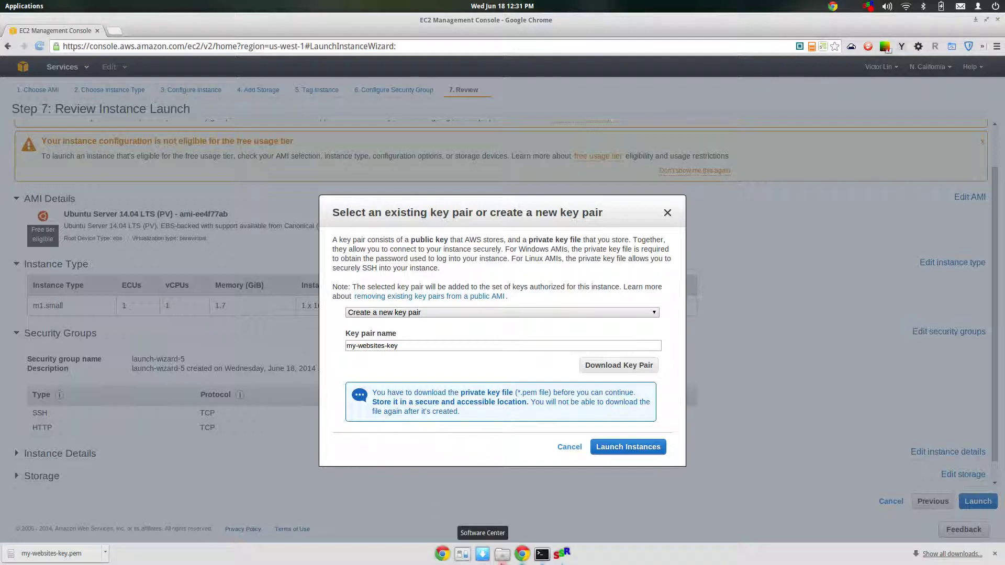
click(504, 559)
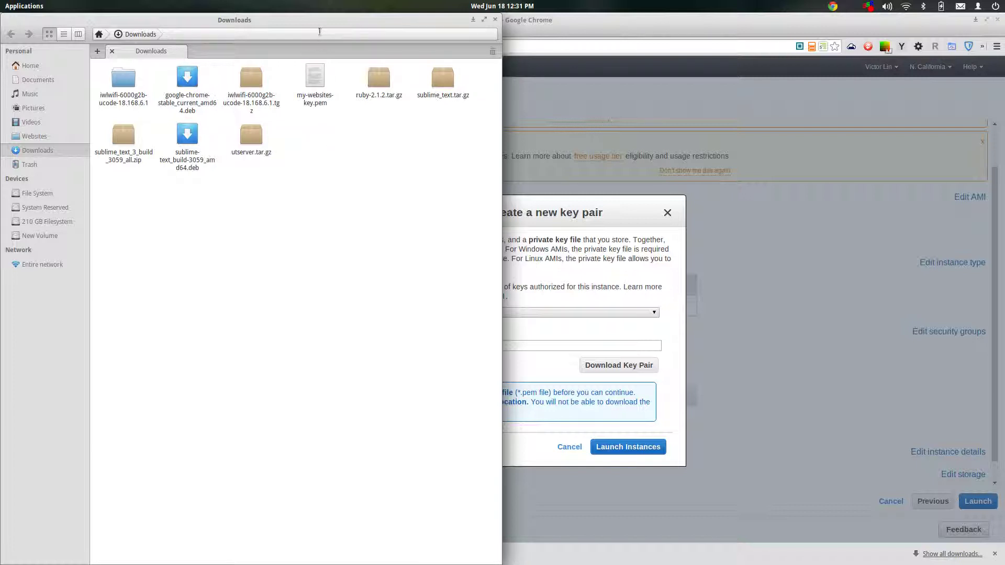
Step: View my-websites-key.pem in the certificate viewer and place the key file from Downloads in the Websites folder
double_click(319, 79)
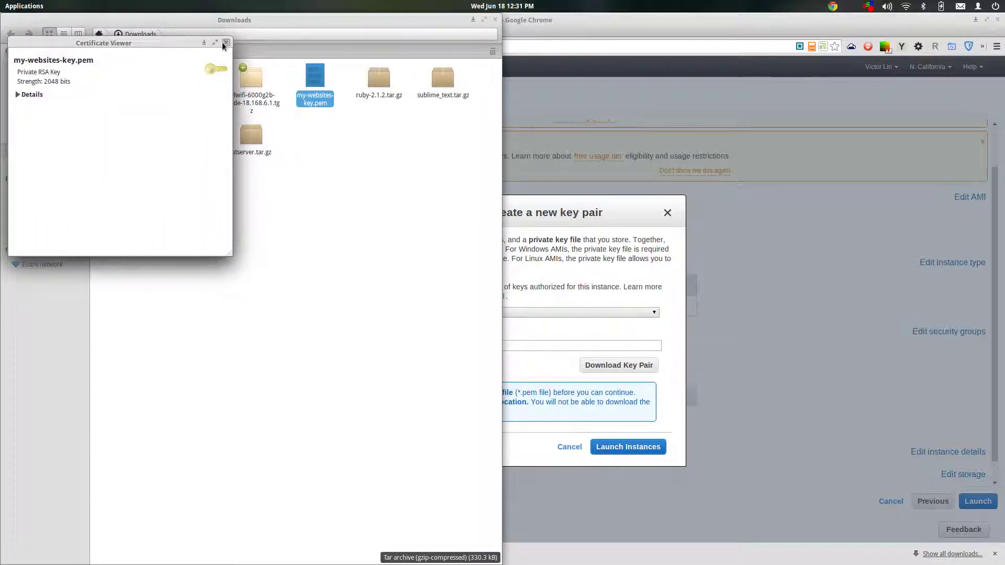
click(224, 42)
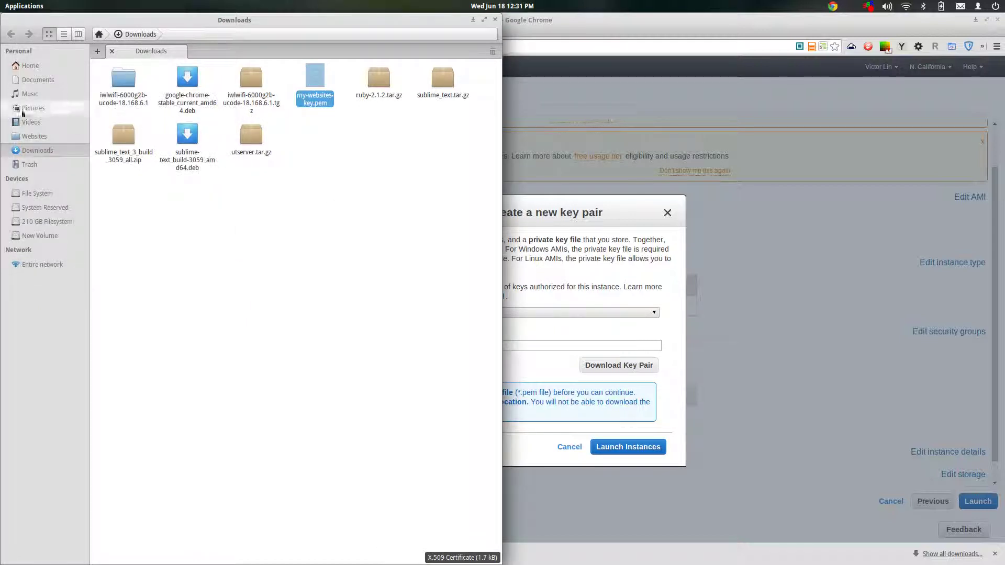
click(30, 137)
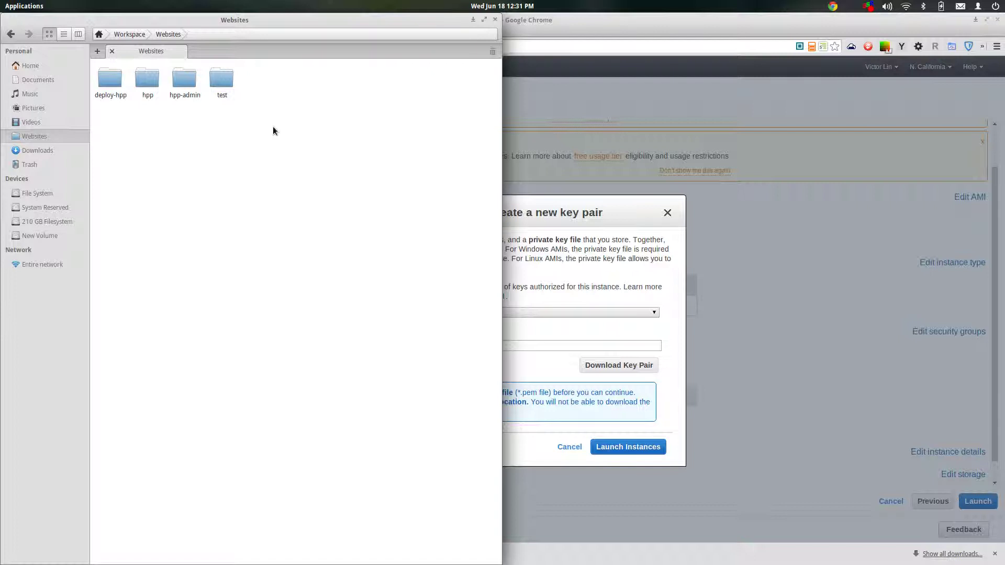
Step: Launch the instance with the my-websites-key key pair and open the instances list
click(546, 221)
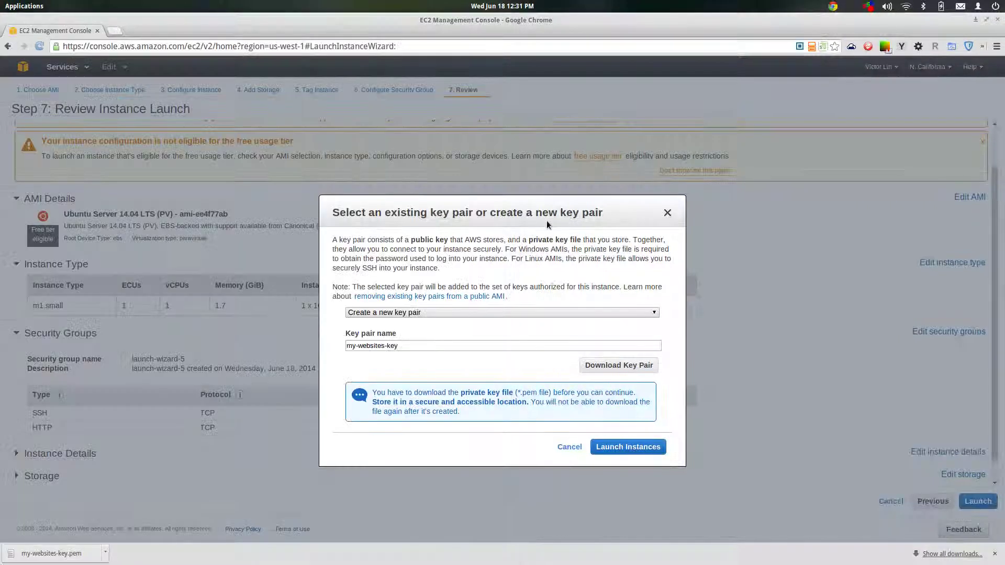
click(630, 448)
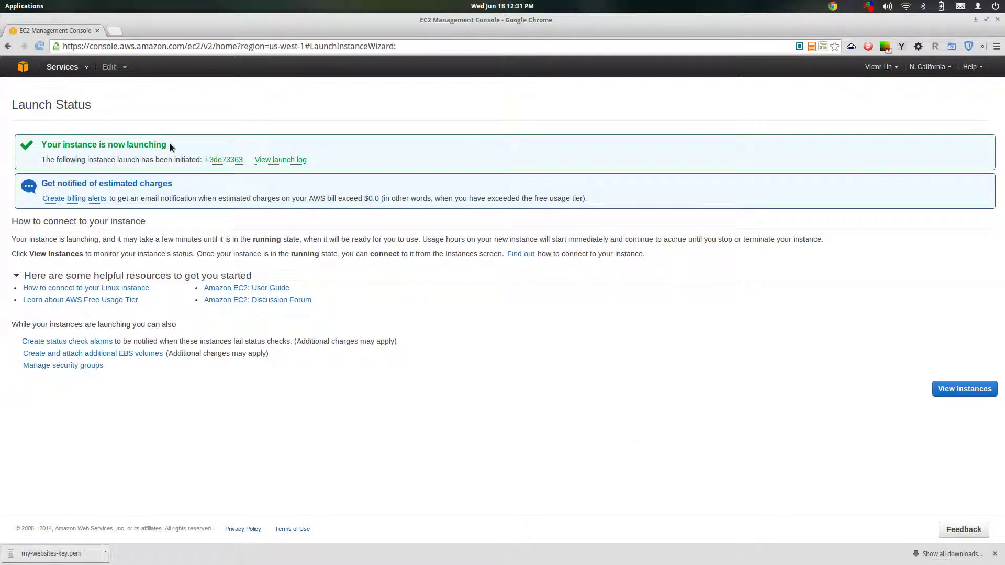
drag(169, 144, 41, 144)
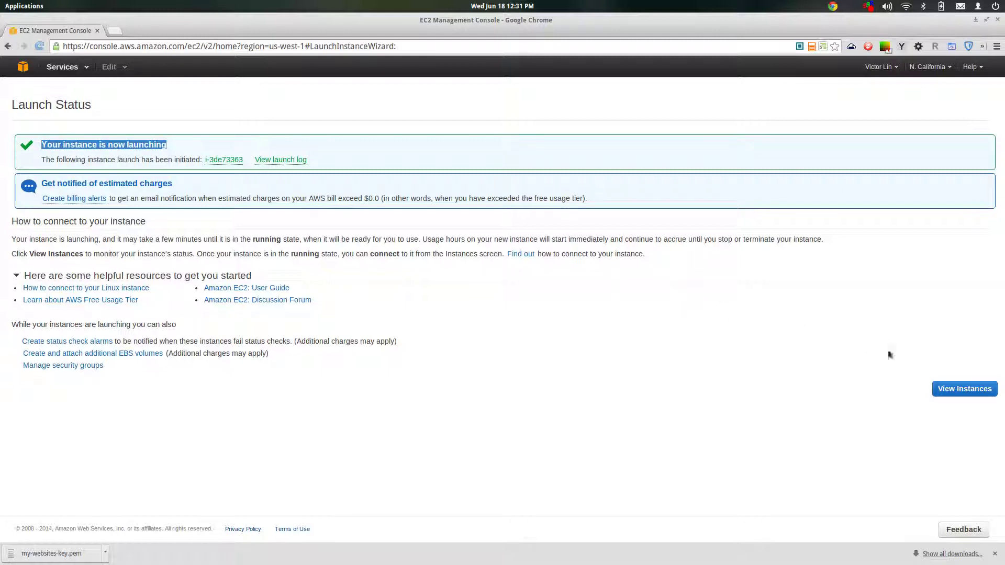
click(971, 394)
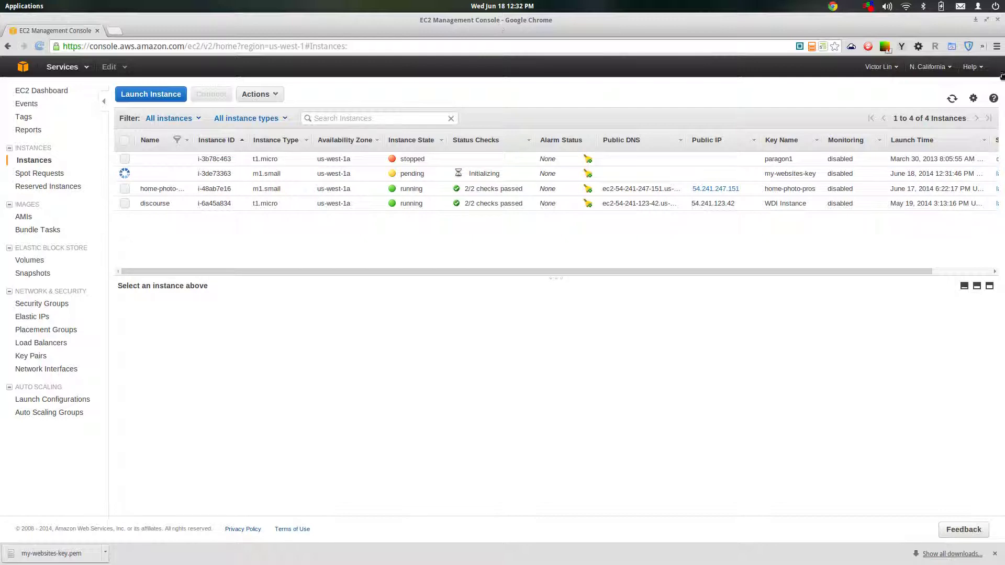
double_click(498, 20)
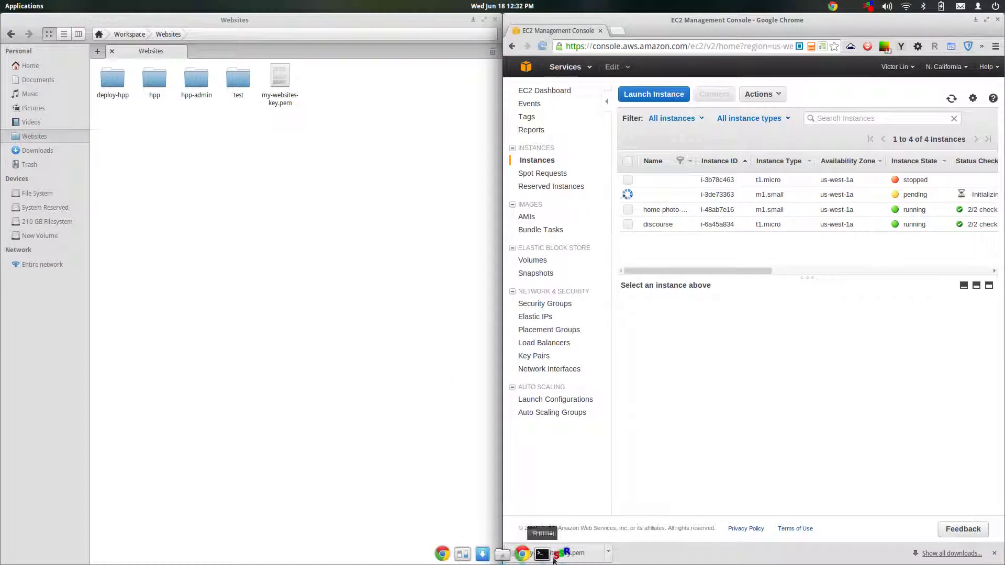
click(528, 555)
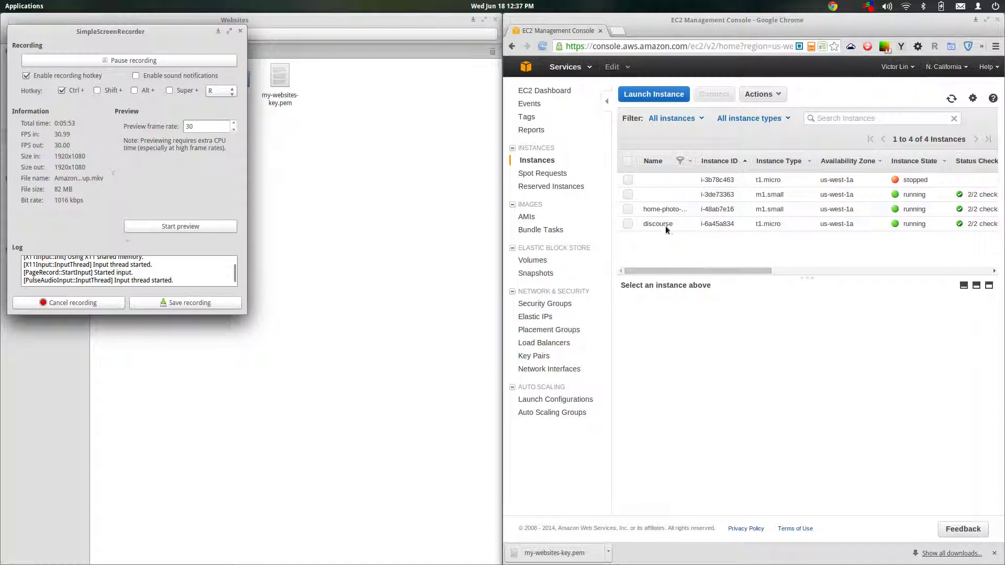
Step: Name the new m1.small instance that uses my-websites-key as my-website
click(629, 197)
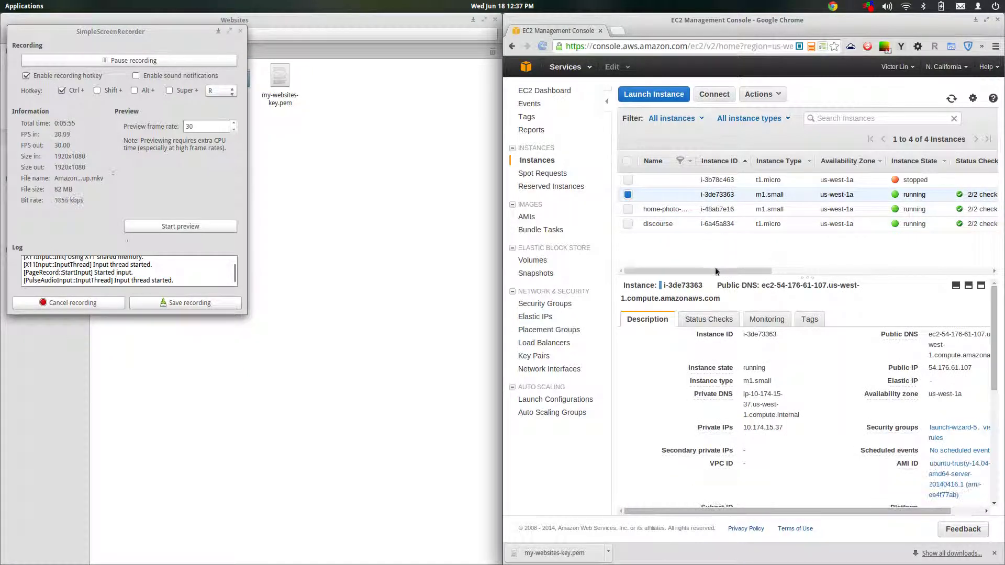
drag(730, 271, 834, 268)
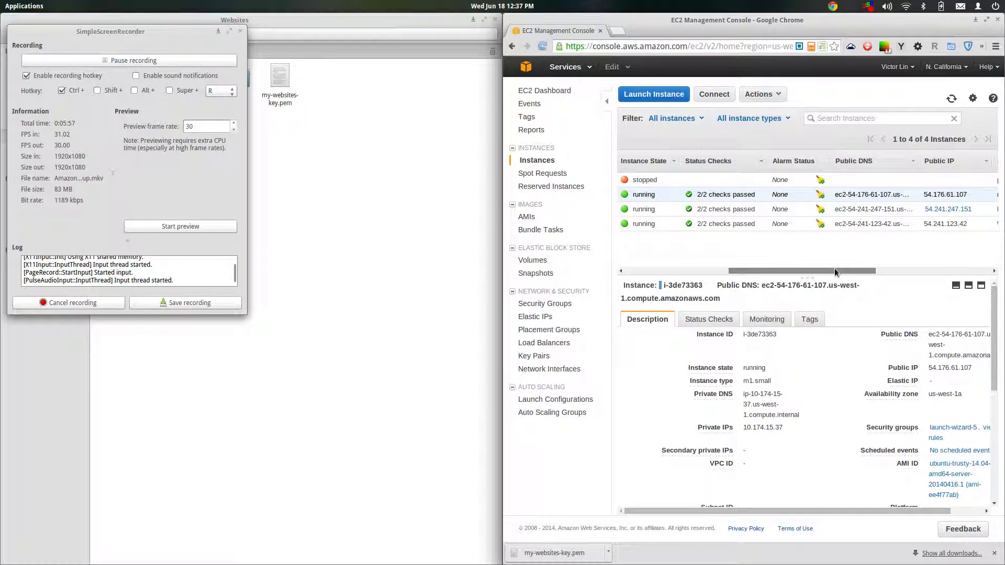
click(986, 20)
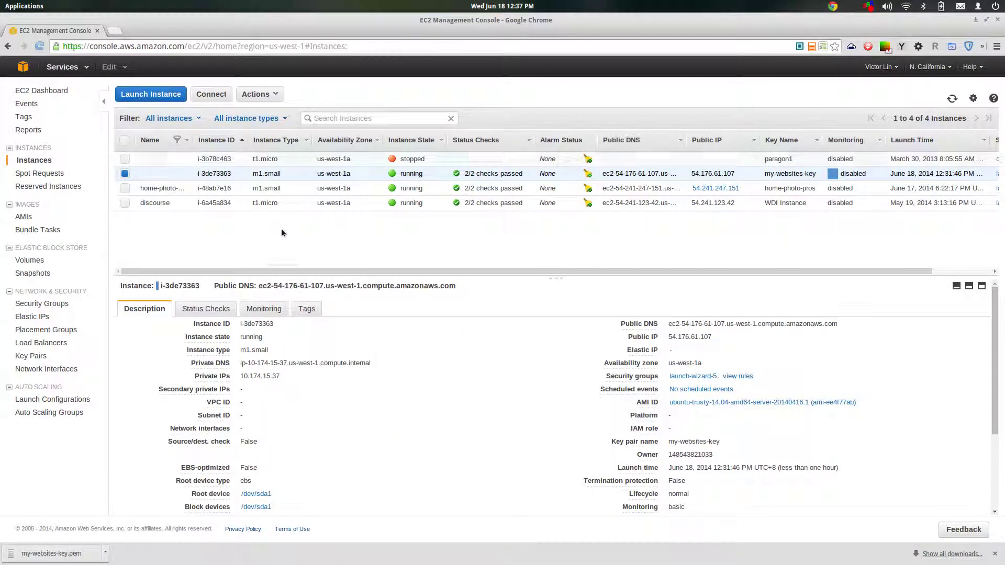
click(125, 173)
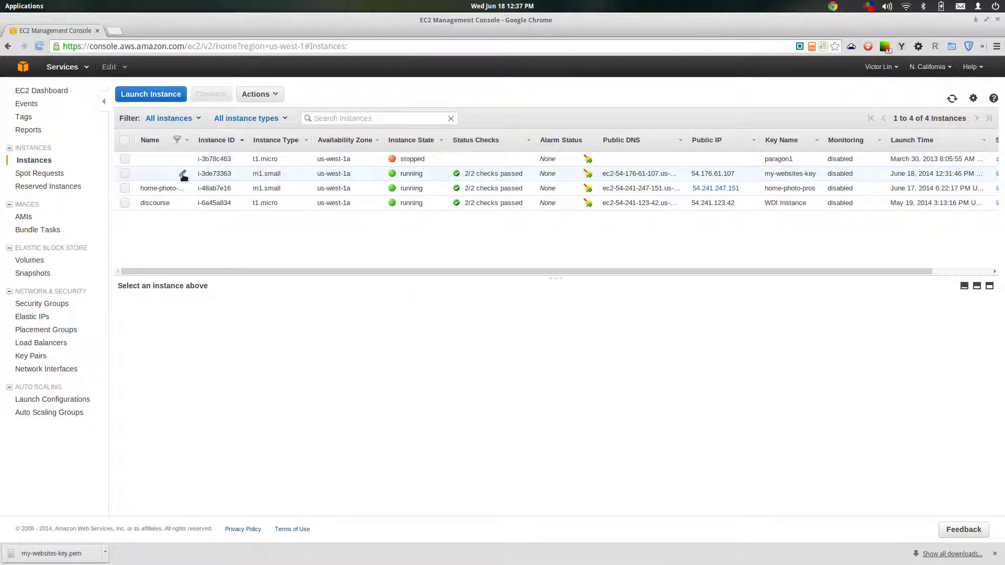
click(183, 174)
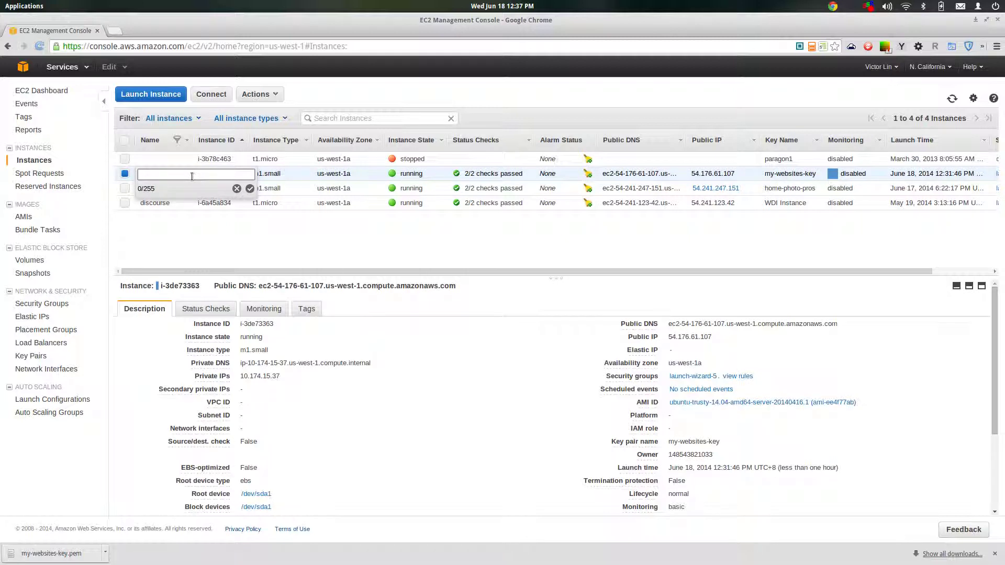
text(my-website)
key(Return)
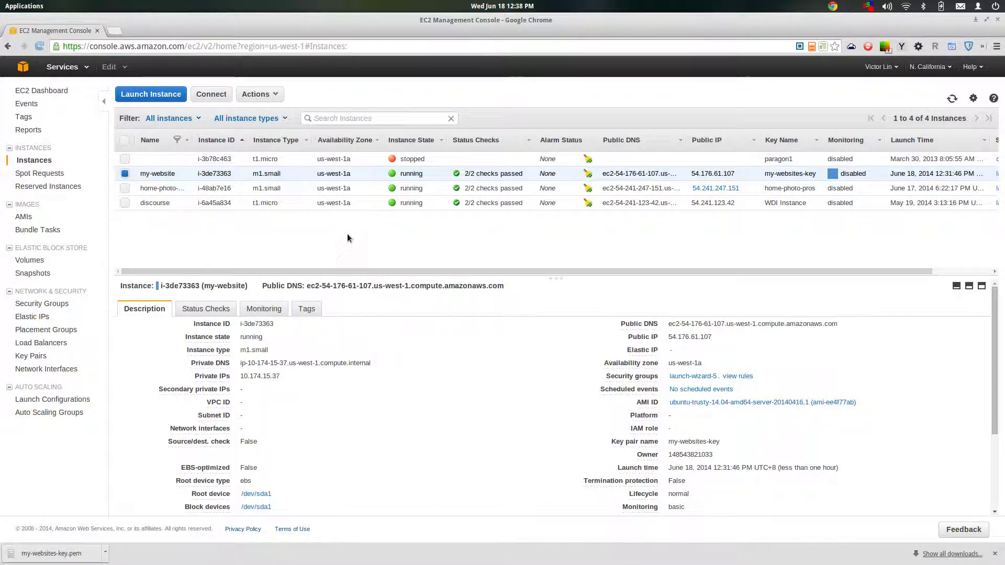
Step: Compare the my-website and home-photo-pros instances and highlight the public IP of my-website
click(125, 188)
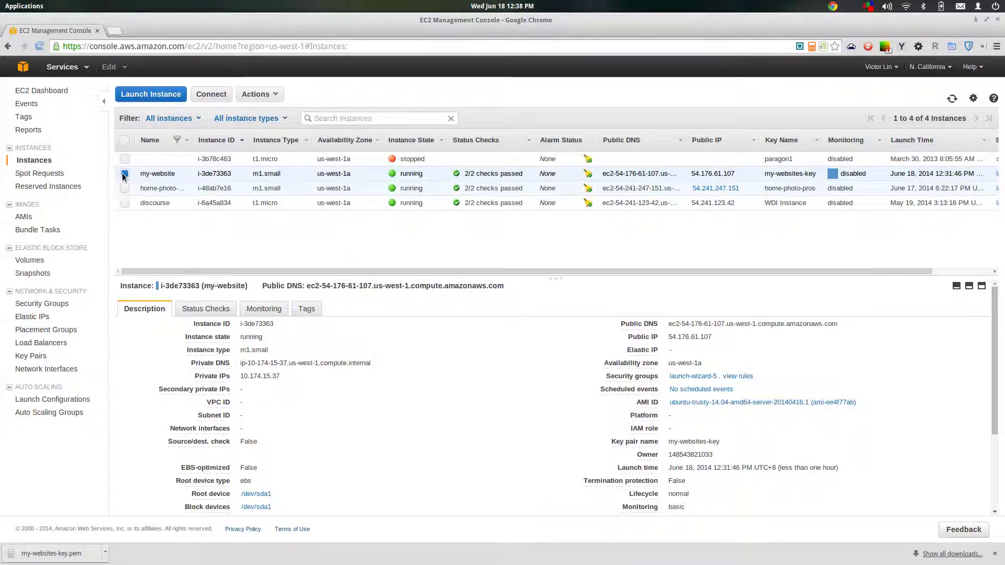
click(125, 173)
click(125, 188)
click(125, 174)
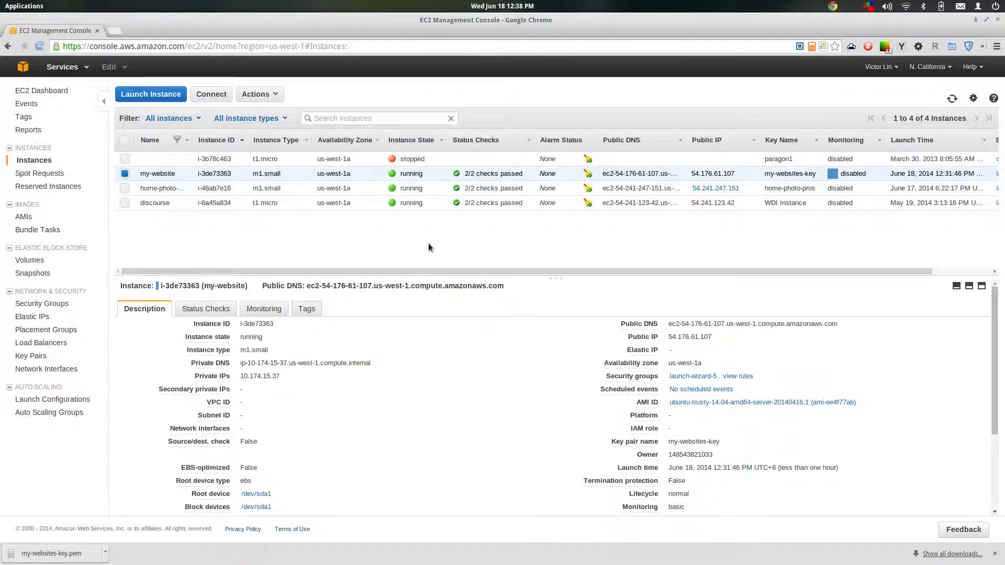
drag(693, 177, 735, 177)
Step: Allocate a new Elastic IP address for use in EC2
click(46, 317)
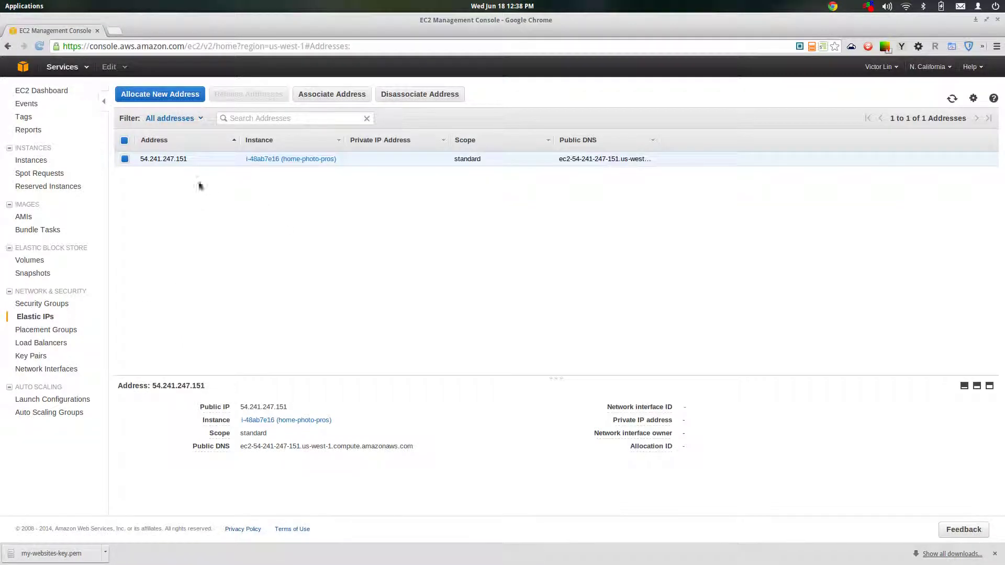
click(178, 95)
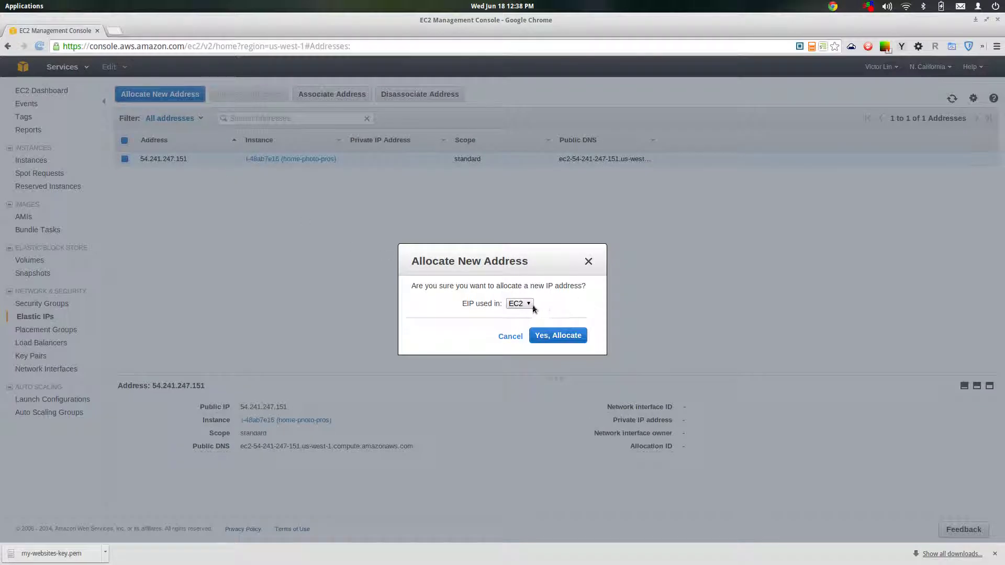
click(554, 335)
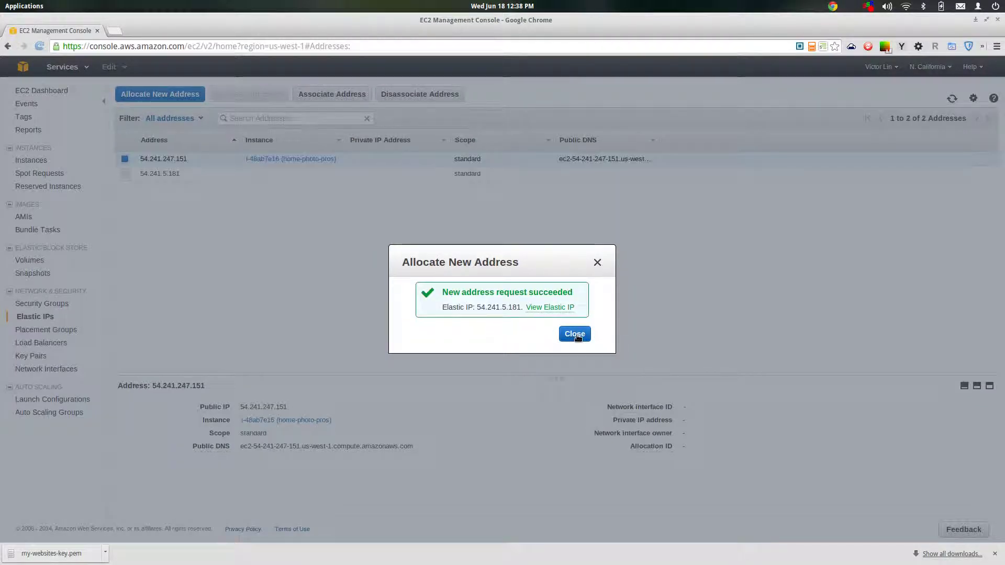
click(577, 336)
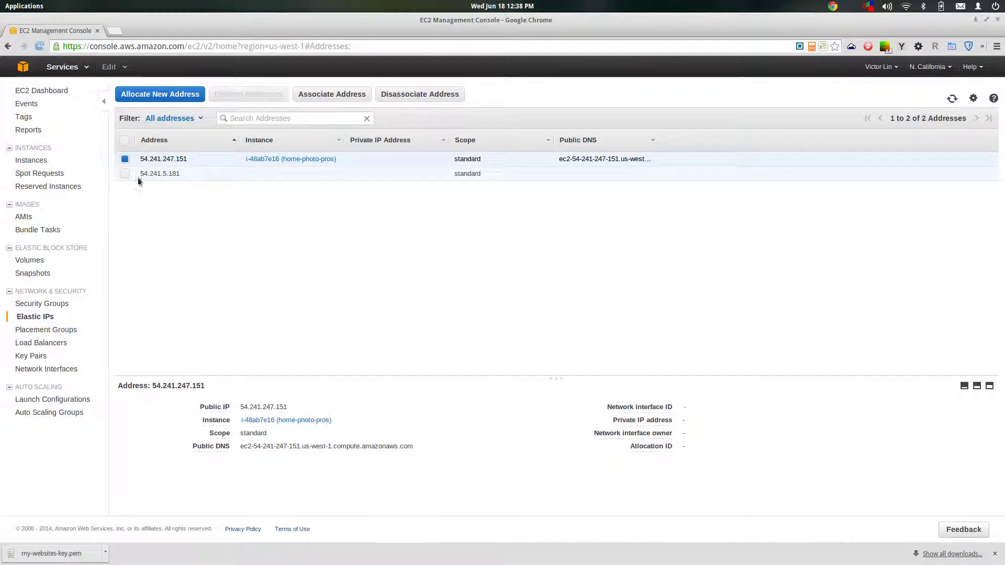
Step: Associate the newly allocated Elastic IP address with the my-website instance
click(124, 173)
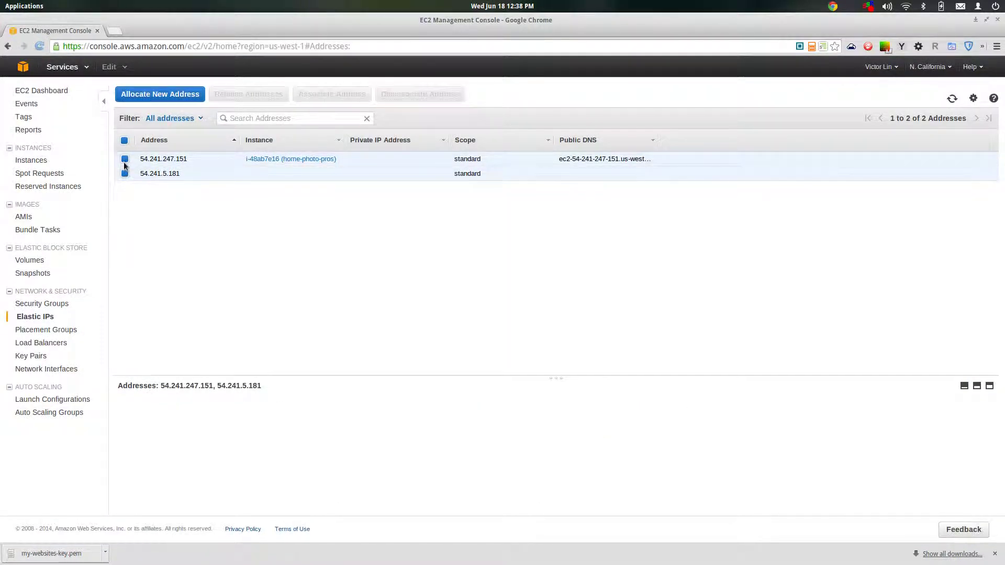
click(124, 159)
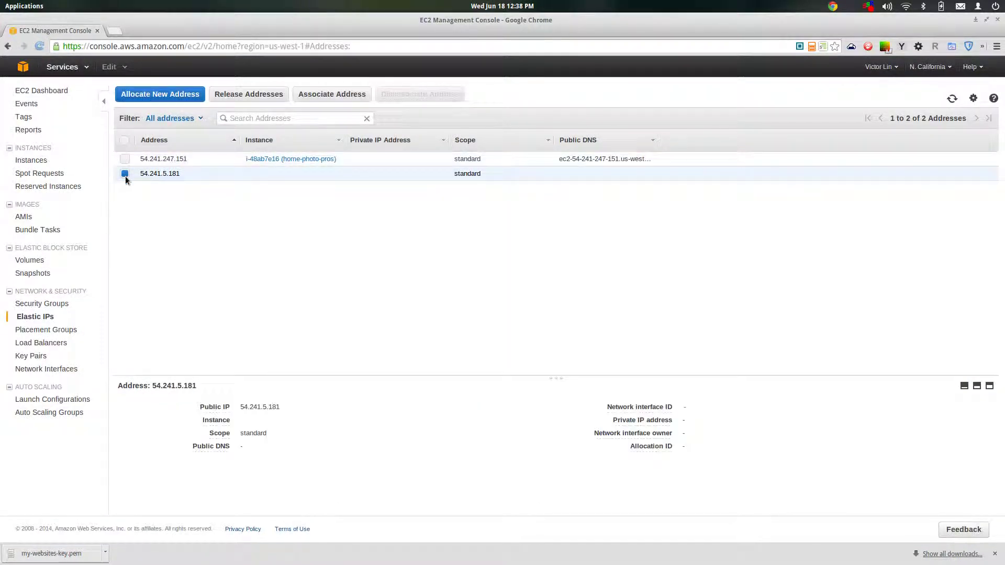
click(327, 95)
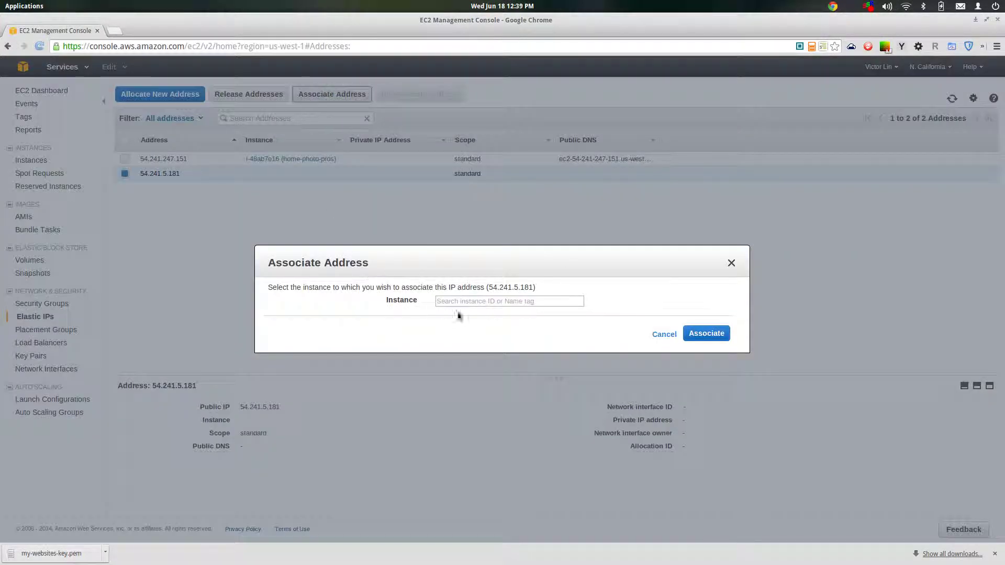
click(463, 300)
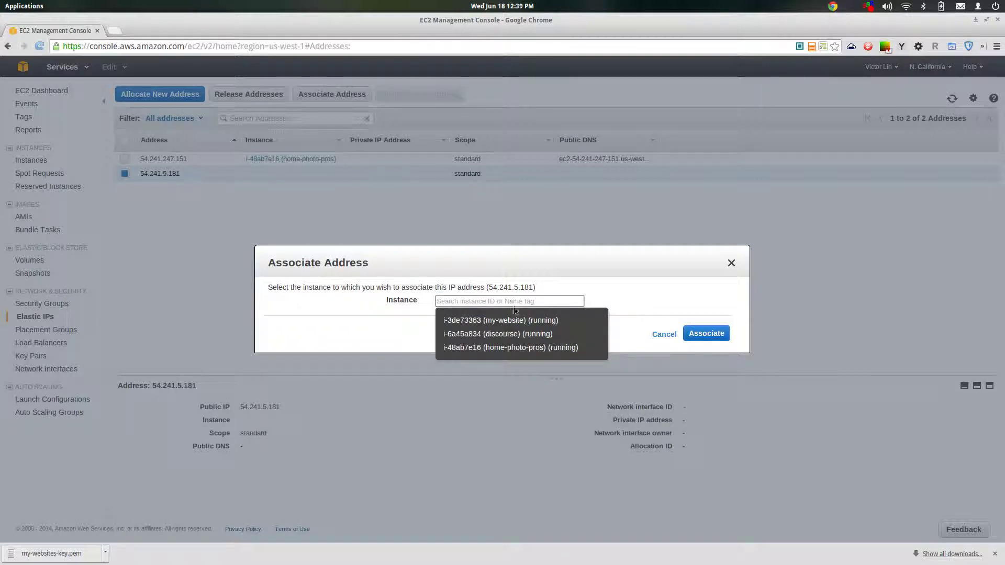
click(543, 321)
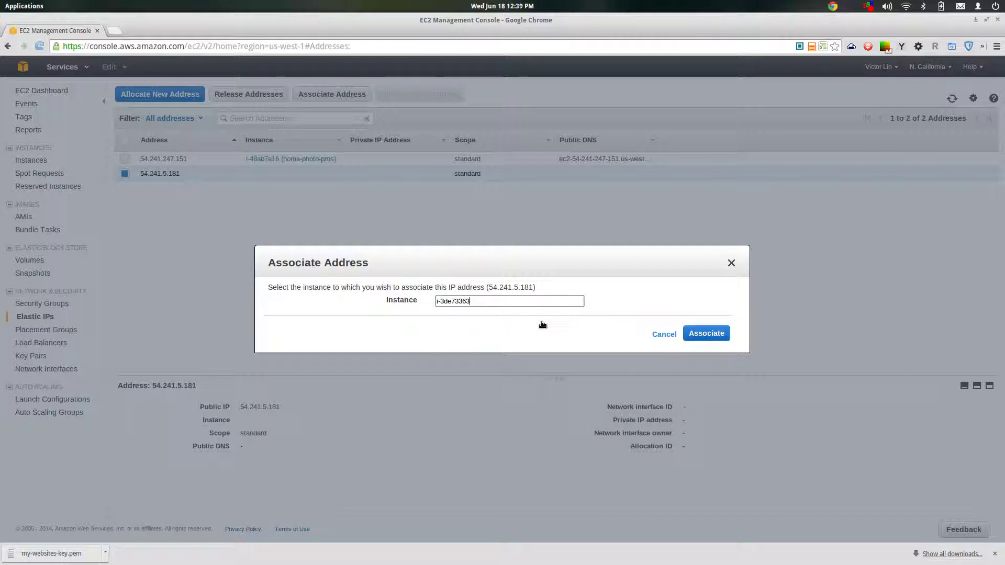
click(707, 335)
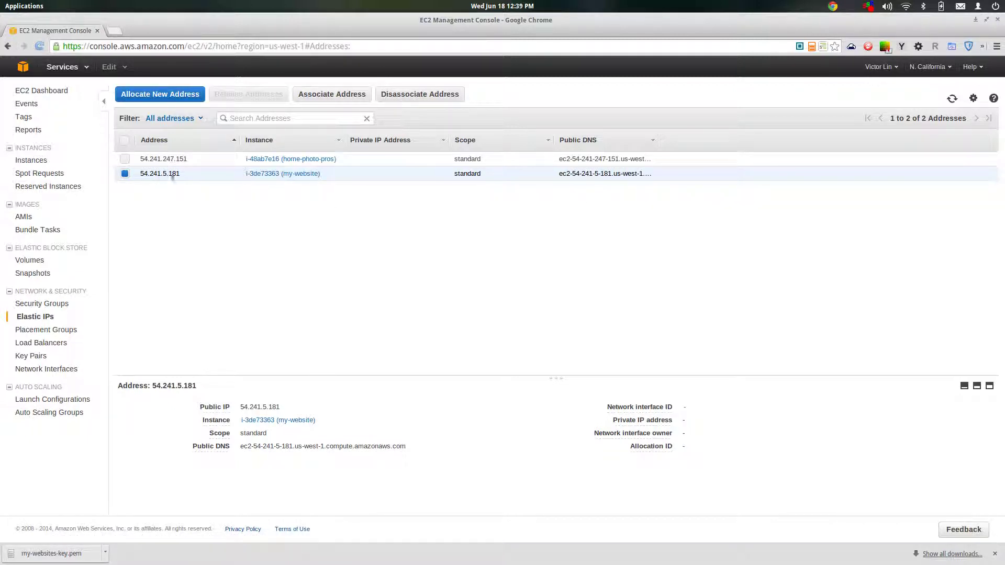
Step: Highlight the Elastic IP address associated with my-website and shrink the browser window to half the screen
drag(182, 174, 140, 174)
click(279, 213)
drag(501, 23, 1004, 73)
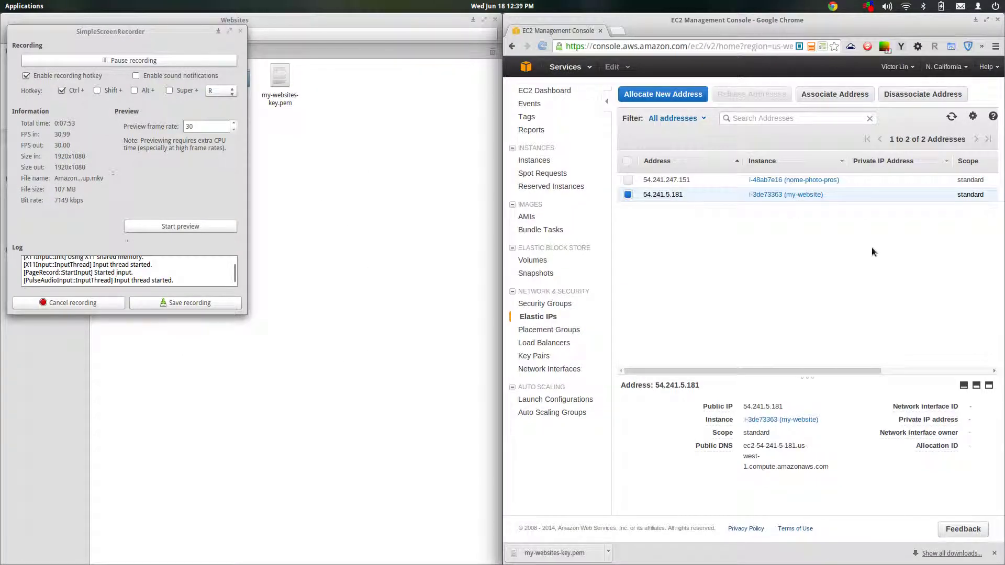